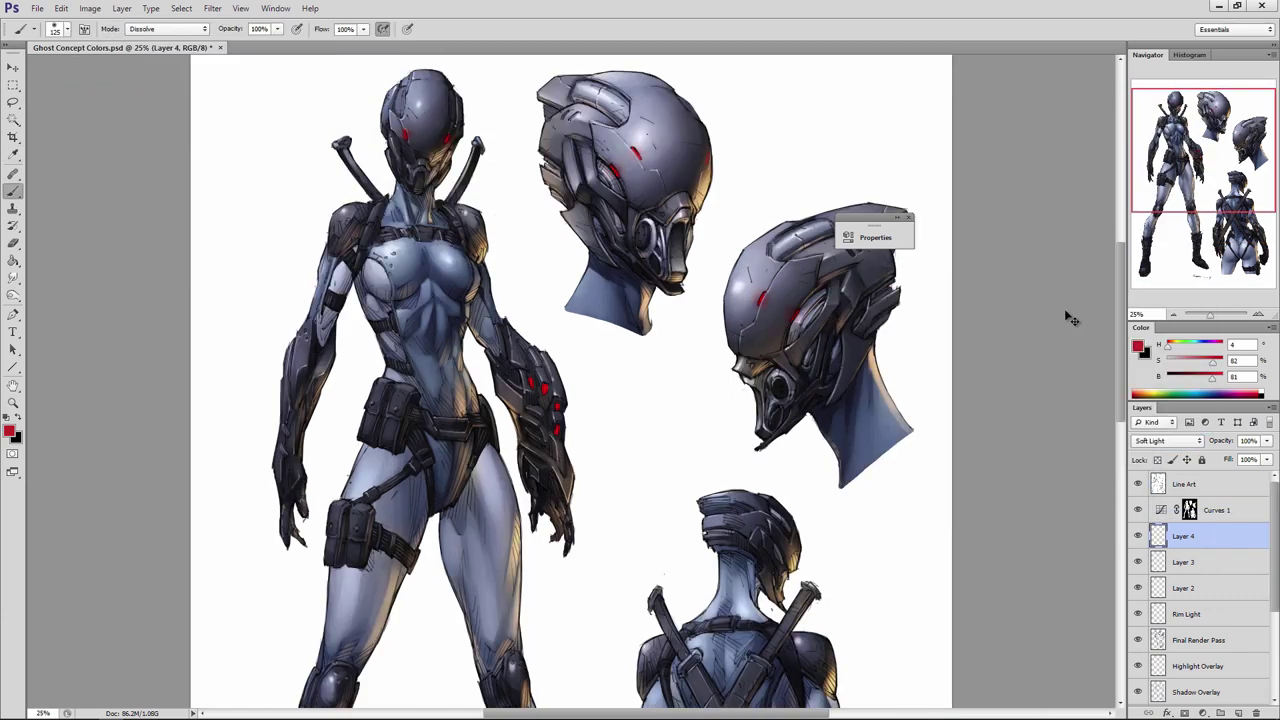
Set the foreground colour to light red (H 17, S 52, B 100) and try Hard Light blending on Layer 4.
left_click_drag(1212, 379, 1224, 379)
left_click_drag(1213, 363, 1196, 363)
left_click_drag(1167, 347, 1170, 347)
left_click(1167, 441)
left_click(1152, 275)
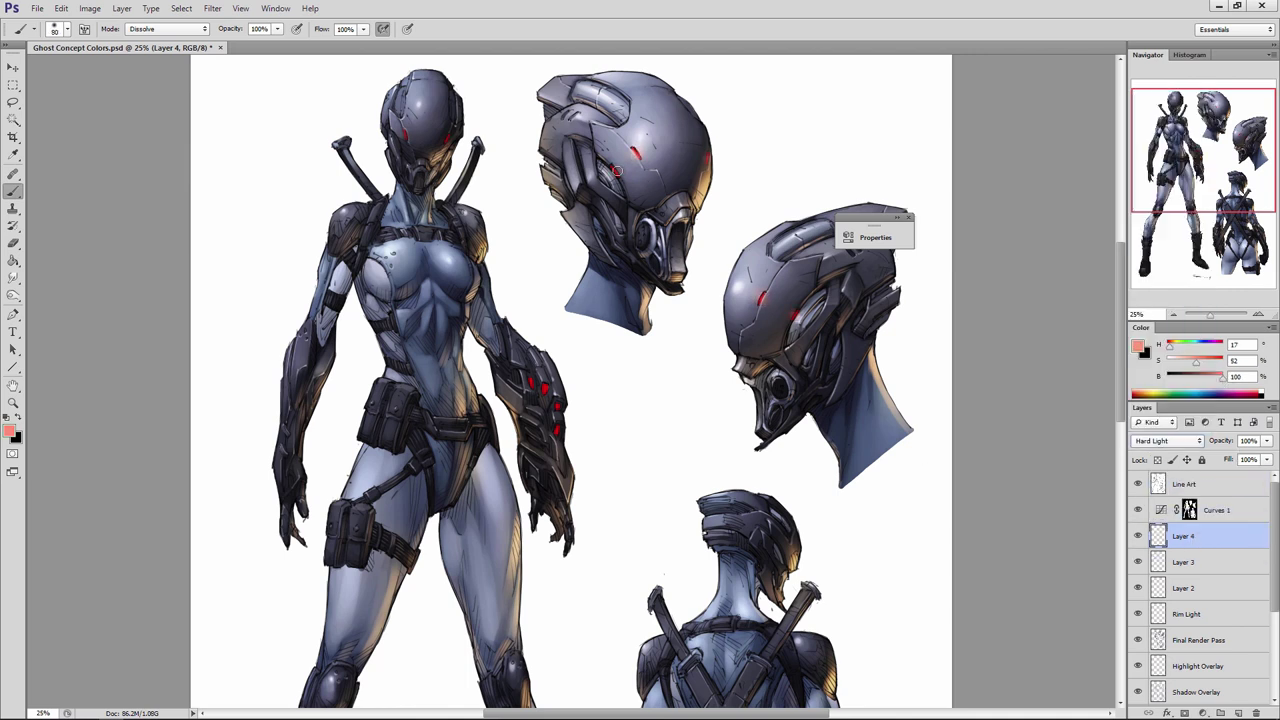
Set the brush mode to Normal and move Layer 4 above Line Art with Normal blending.
left_click(165, 28)
left_click(150, 30)
key("bracketleft")
key("ctrl+d")
right_click(1184, 538)
left_click(1192, 142)
left_click(1184, 484)
left_click(1238, 713)
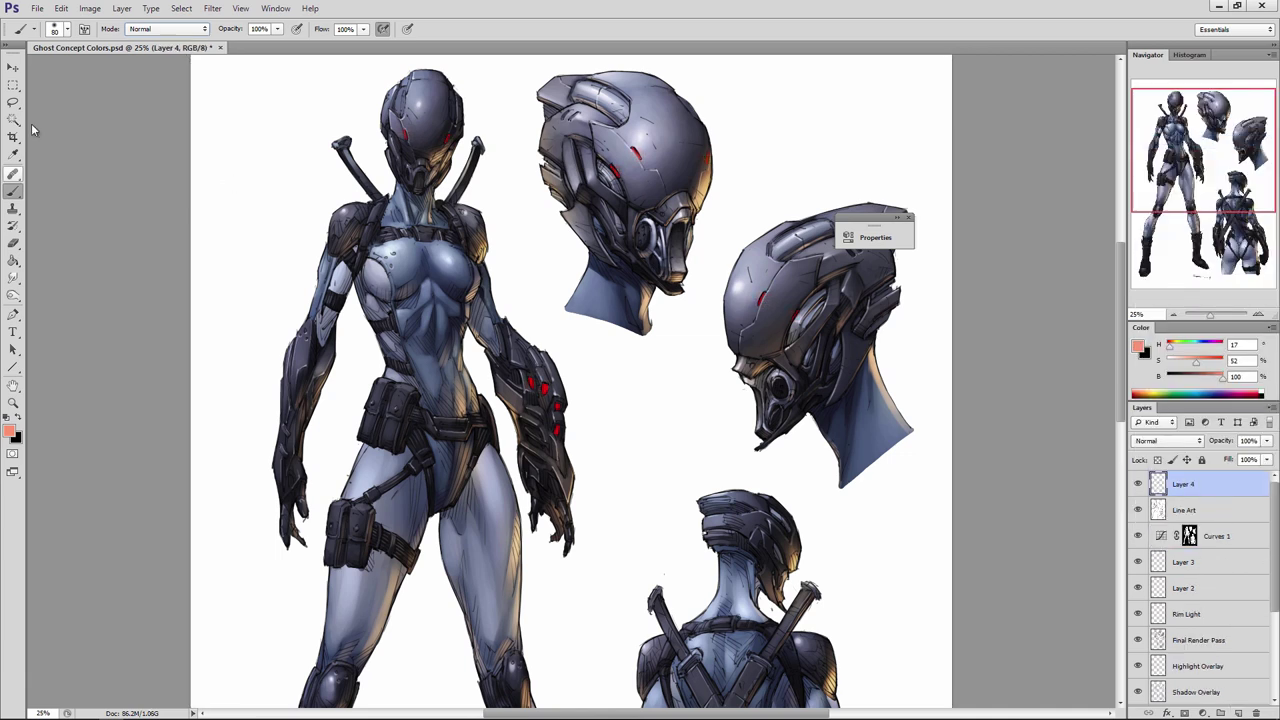
Set Layer 4's blend mode to Overlay and the foreground colour to orange (H 30, S 86, B 100).
left_click(1167, 441)
left_click(1152, 275)
left_click_drag(1208, 379, 1223, 379)
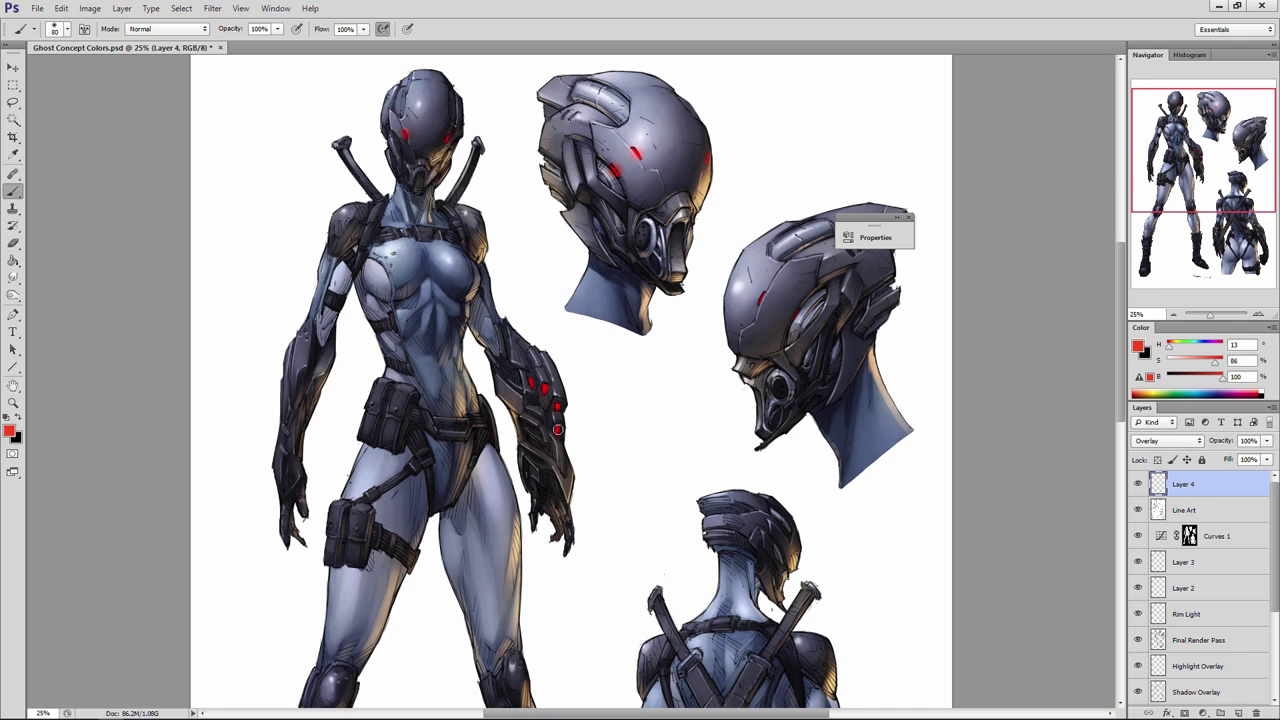
mouse_move(1120, 333)
left_mouse_down()
mouse_move(1120, 428)
mouse_move(1120, 323)
mouse_move(1171, 346)
left_mouse_up()
Reduce the brush size to 45 px.
key("e")
key("b")
key("bracketleft")
key("bracketleft")
key("bracketleft")
key("bracketleft")
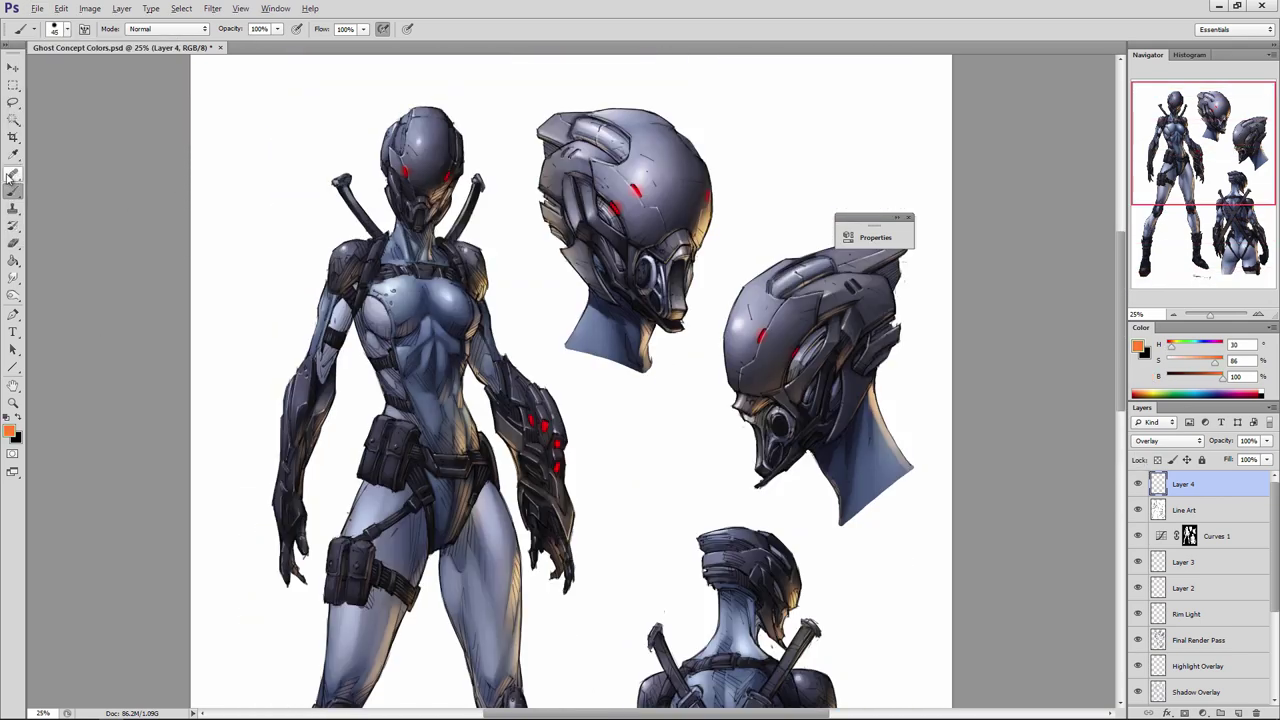
On Layer 1 in Base Colors, select the front figure's torso and neck and both head studies' necks with the Magic Wand.
key("ctrl+minus")
scroll(1157, 504, "down", 5)
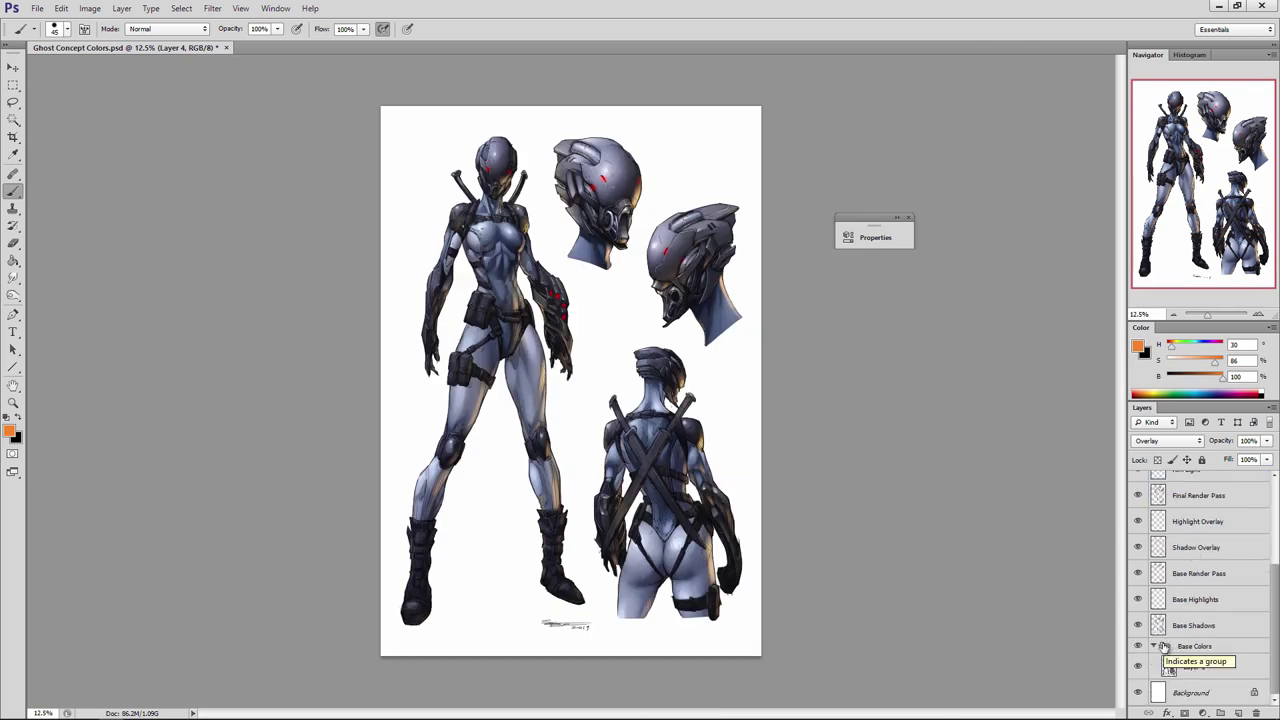
left_click(1187, 663)
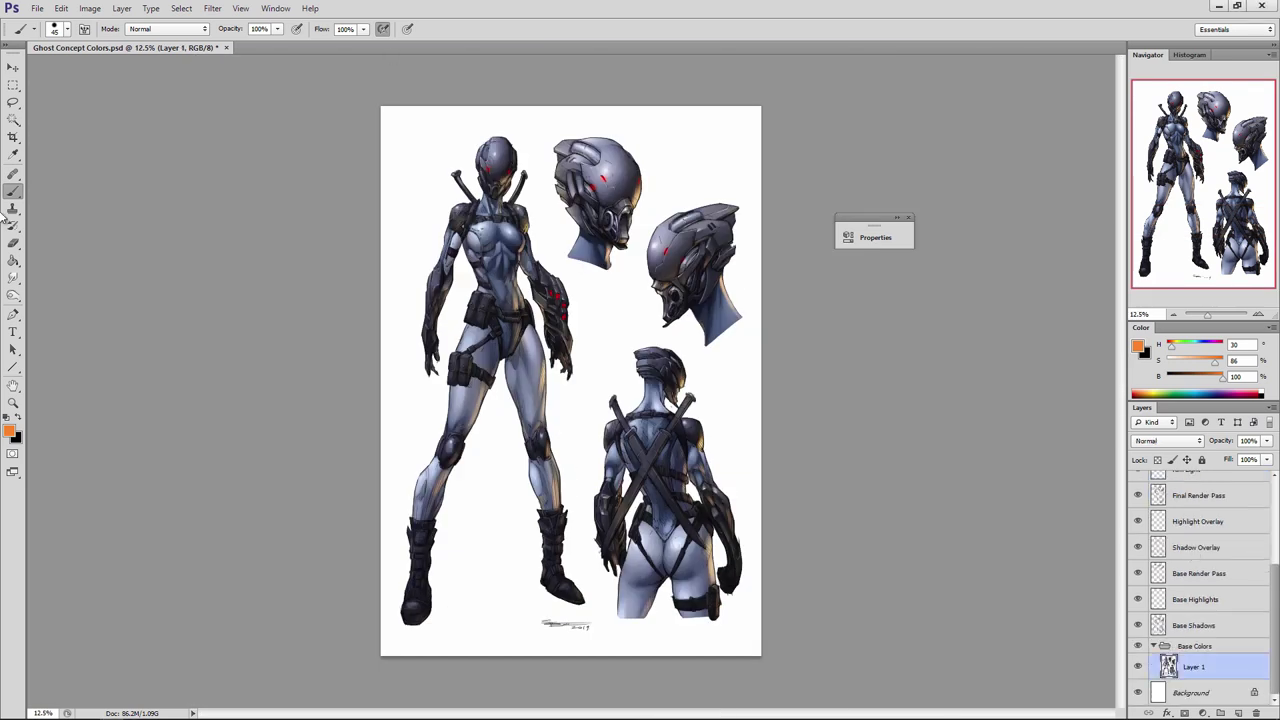
scroll(1186, 560, "up", 5)
scroll(1186, 560, "down", 5)
key("w")
left_click(449, 245, "shift")
left_click(497, 245, "shift")
left_click(491, 207, "shift")
left_click(592, 250, "shift")
left_click(720, 318, "shift")
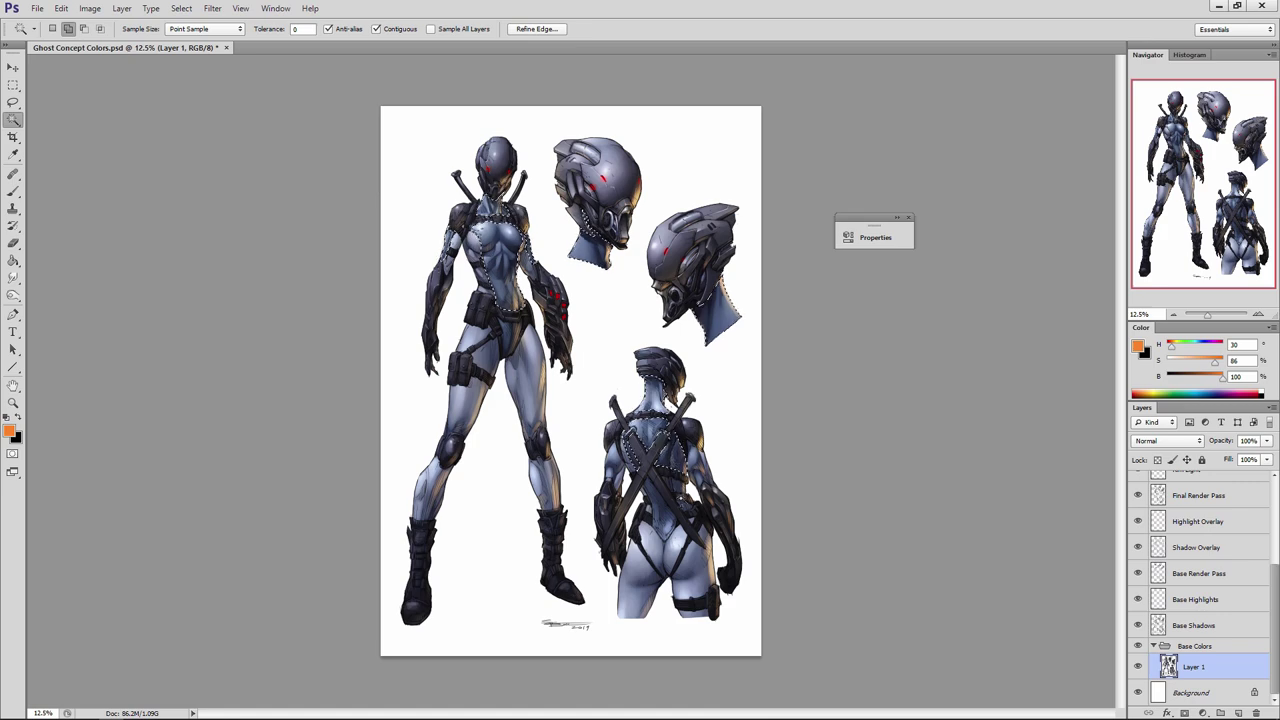
Add the back-view figure's neck, back and upper arms to the selection.
left_click(655, 393, "shift")
left_click(697, 465, "shift")
left_click(642, 445, "shift")
left_click(614, 463, "shift")
Add a Hue/Saturation adjustment layer above Layer 3 for the selected skin areas and lower its saturation to -27.
scroll(1193, 572, "up", 5)
left_click(1192, 564)
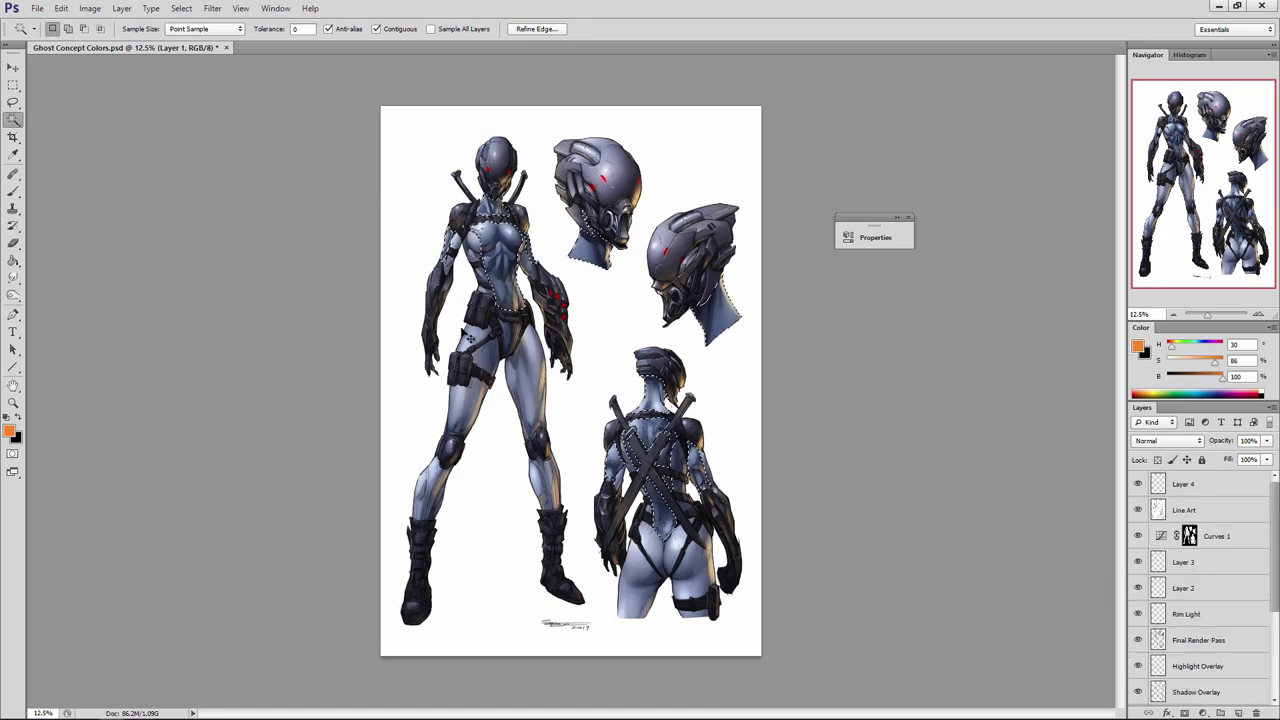
left_click(122, 8)
left_click(330, 216)
key("Return")
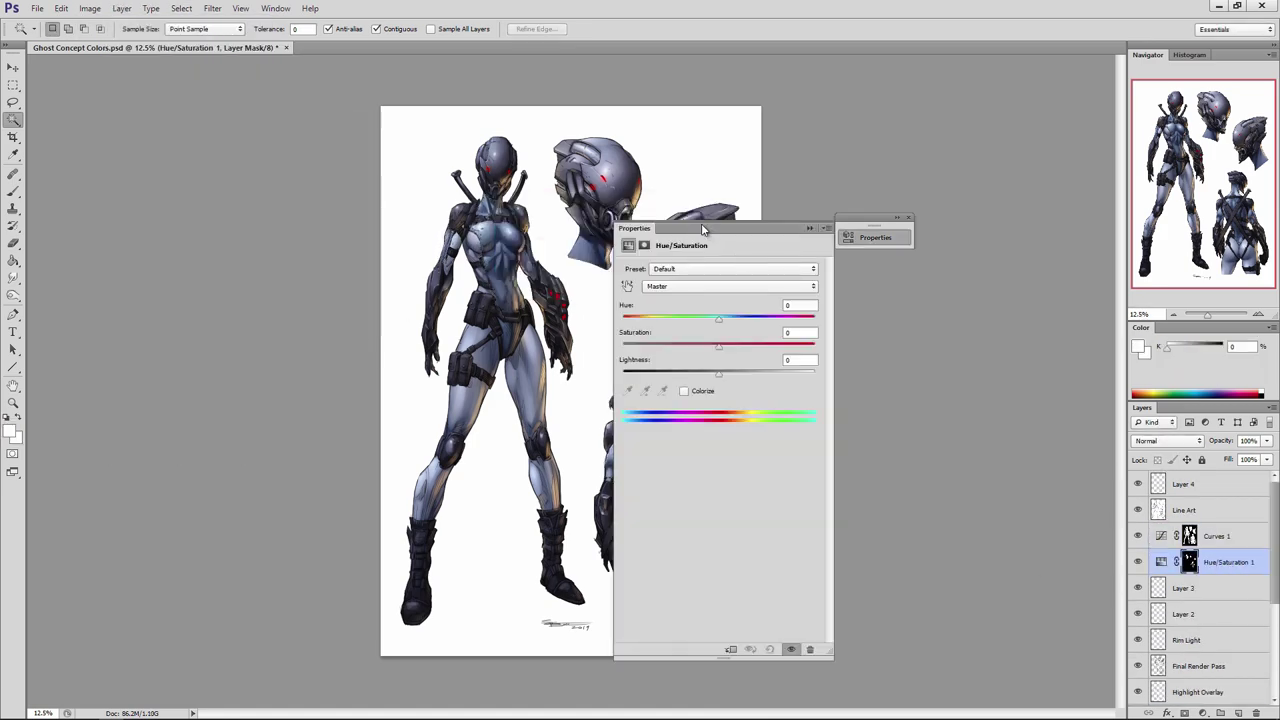
left_click_drag(706, 228, 926, 230)
left_click_drag(940, 329, 935, 328)
left_click(1039, 227)
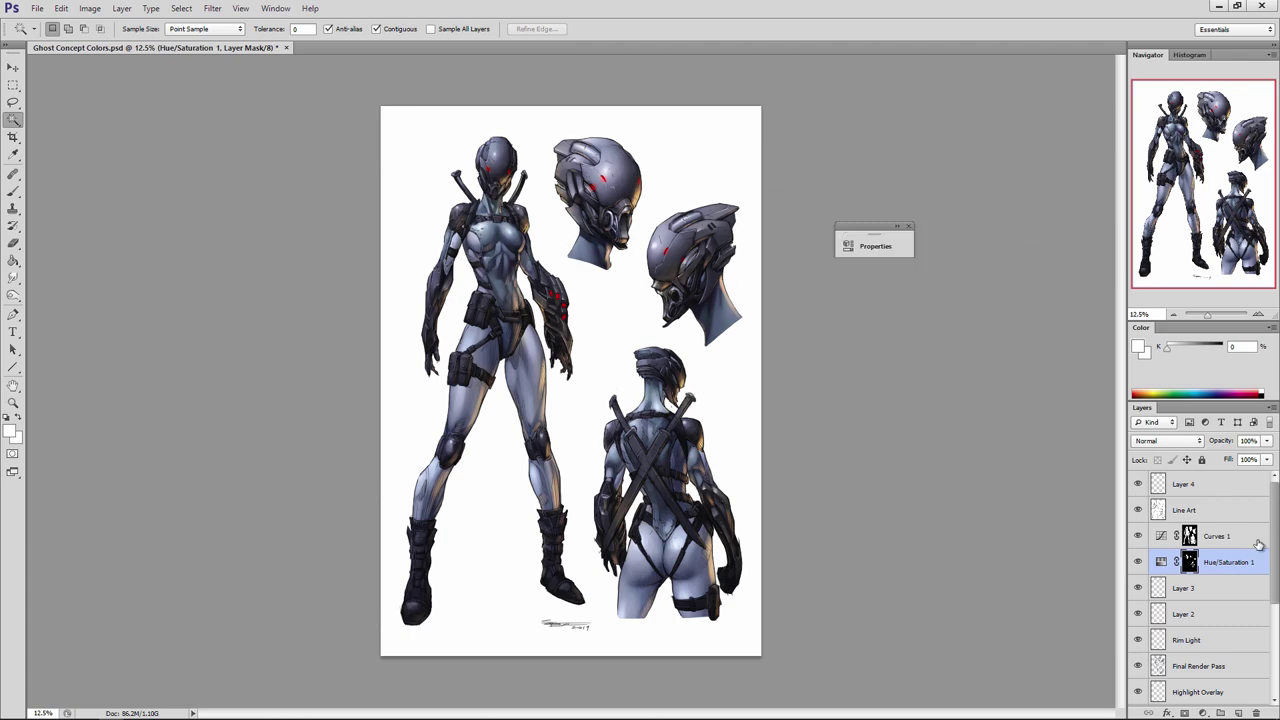
Load Layer 1's outline as a selection and add a Color Balance layer above Curves 1 with midtone Cyan-Red at +11.
left_click(1254, 541)
scroll(1220, 590, "down", 4)
left_click(1168, 665, "ctrl")
scroll(1190, 640, "up", 3)
left_click(122, 8)
mouse_move(170, 124)
left_click(330, 206)
left_click(750, 226)
left_click_drag(910, 318, 920, 322)
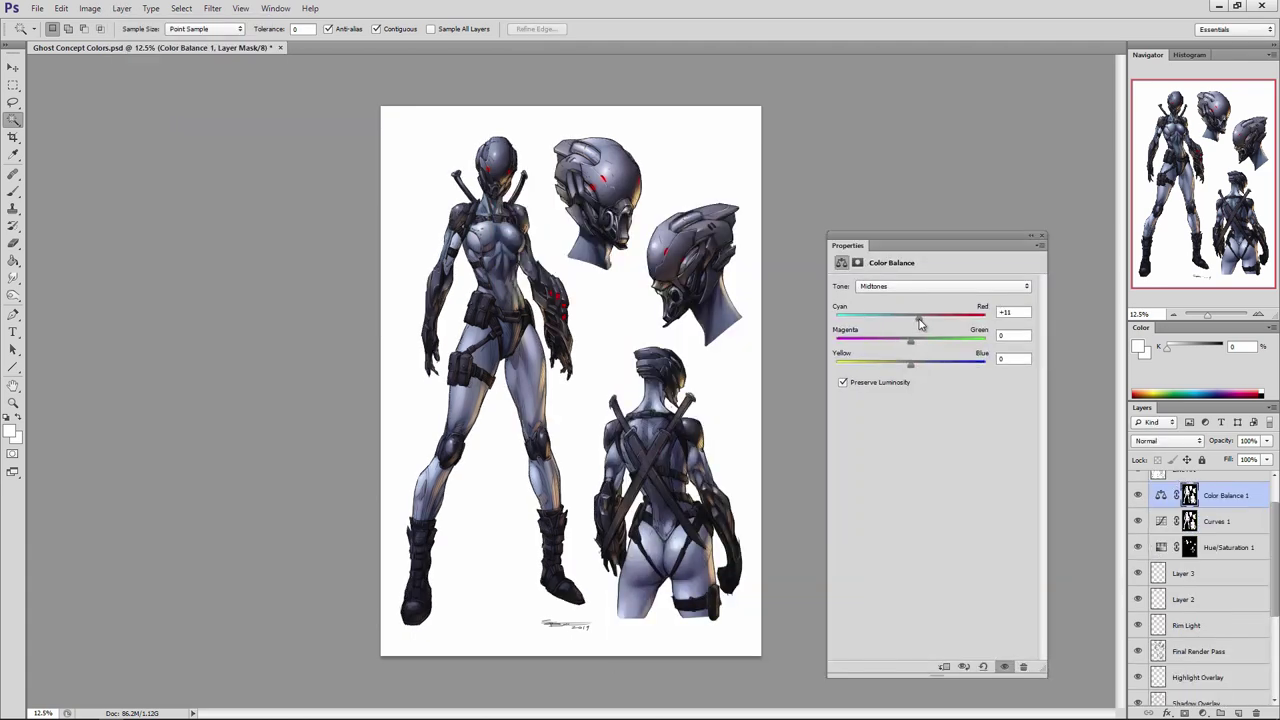
left_click(1031, 237)
Select the Final Render Pass layer and set up a 15 px brush with a near-white colour (H 270, S 2, B 100).
key("z")
left_click(612, 189)
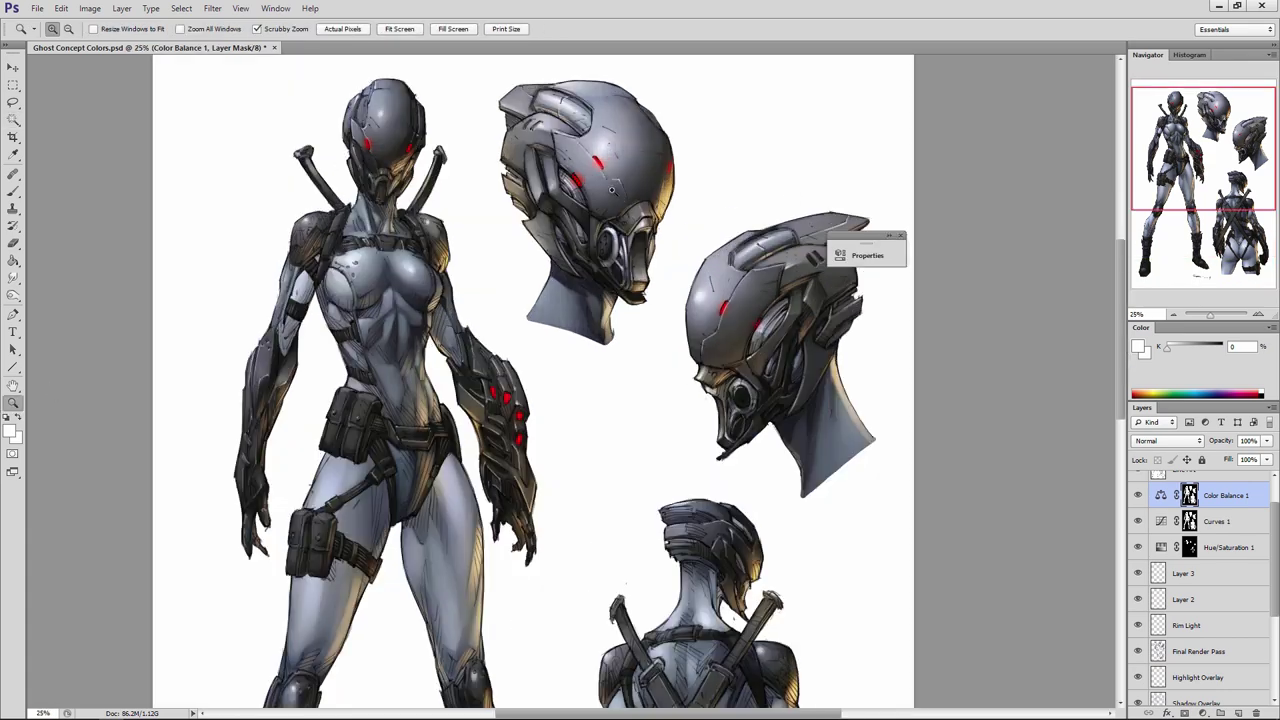
left_click(1198, 651)
left_click(14, 190)
left_click(66, 29)
left_click_drag(1219, 378, 1118, 355)
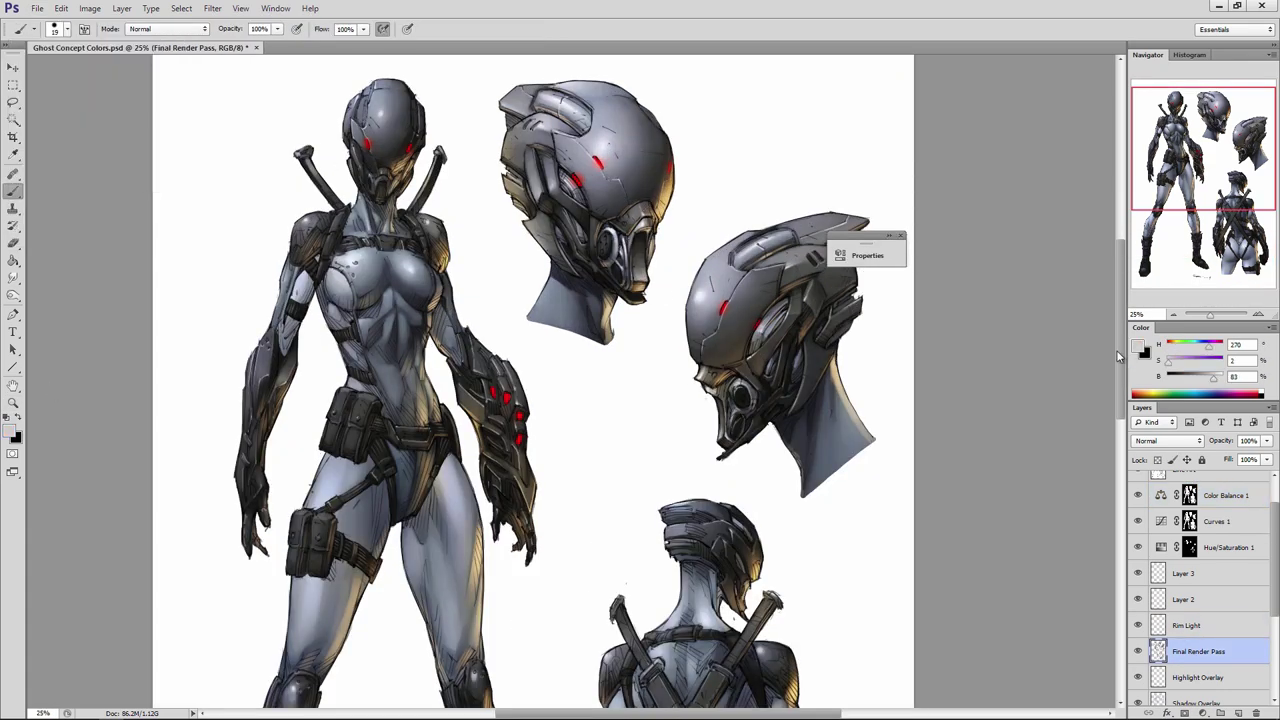
key("x")
key("ctrl+minus")
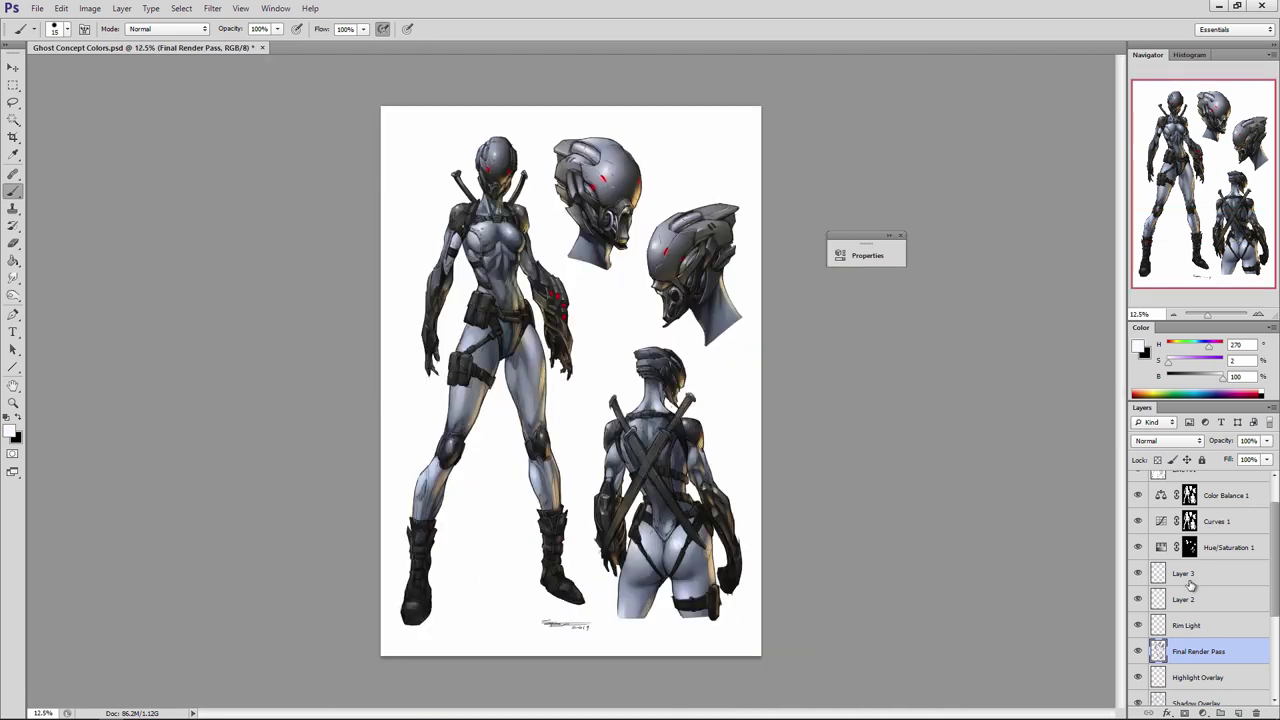
Gather all layers above the Background into a new group and name it Ghost Colors 1.
left_click(1220, 713)
left_click_drag(1208, 649, 1240, 474)
left_click(1206, 500)
left_click(1206, 668, "shift")
left_click_drag(1206, 520, 1190, 480)
double_click(1191, 479)
type("Ghost Colors ")
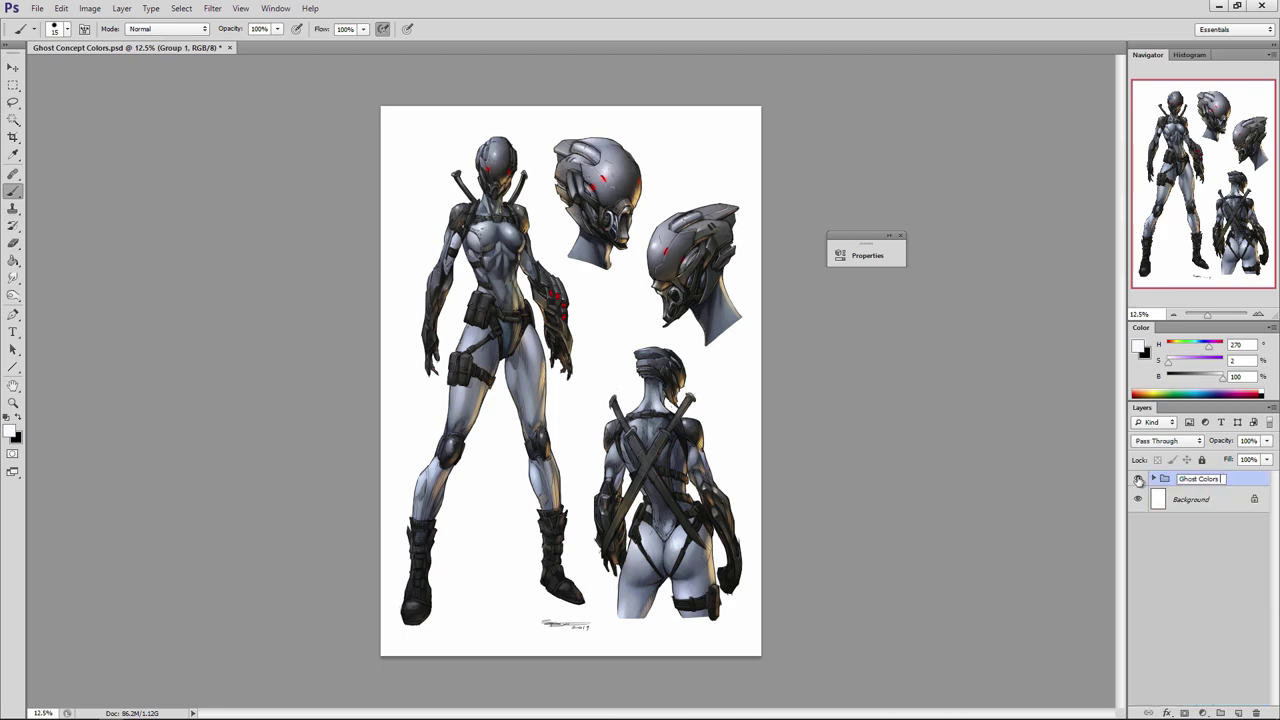
type("1")
key("Return")
Duplicate the Ghost Colors 1 group, hide the original and name the copy Ghost Colors 2.
key("ctrl+j")
left_click(1138, 499)
double_click(1206, 479)
type("Ghost Colors 2")
On Layer 1 inside Ghost Colors 2, select the helmets and forearm armour of all figures with the Magic Wand.
left_click(1154, 479)
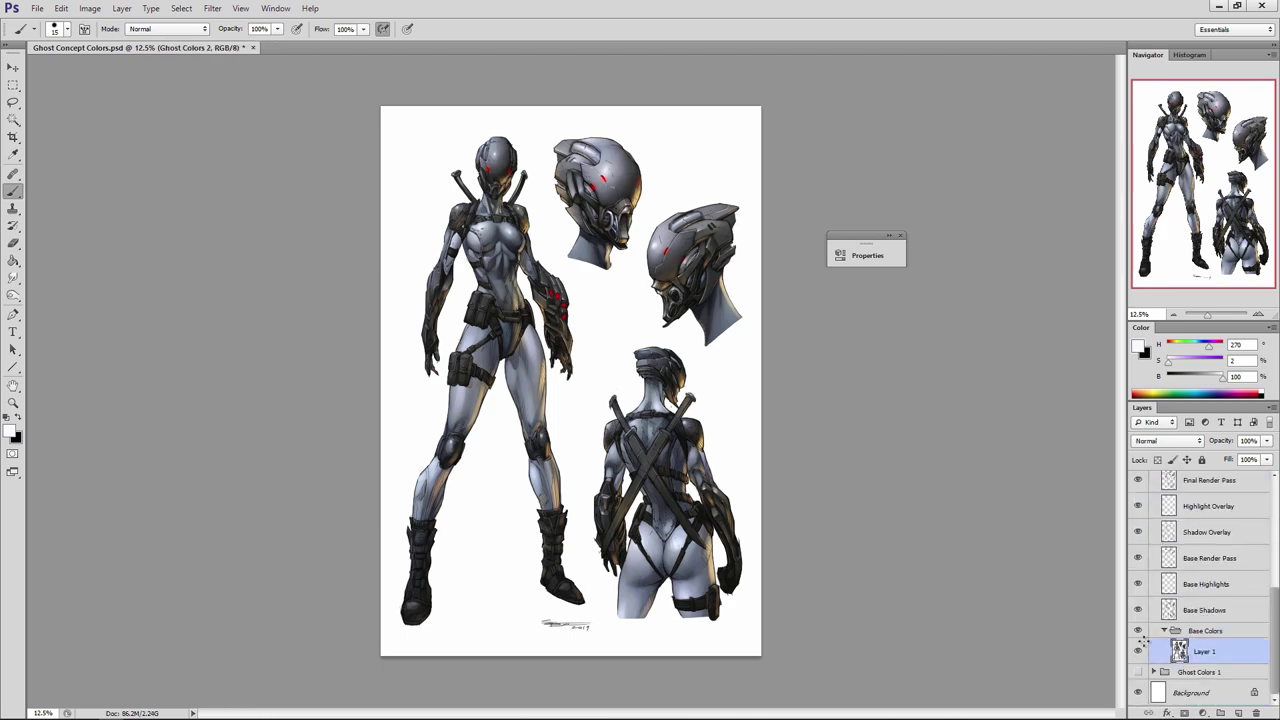
key("w")
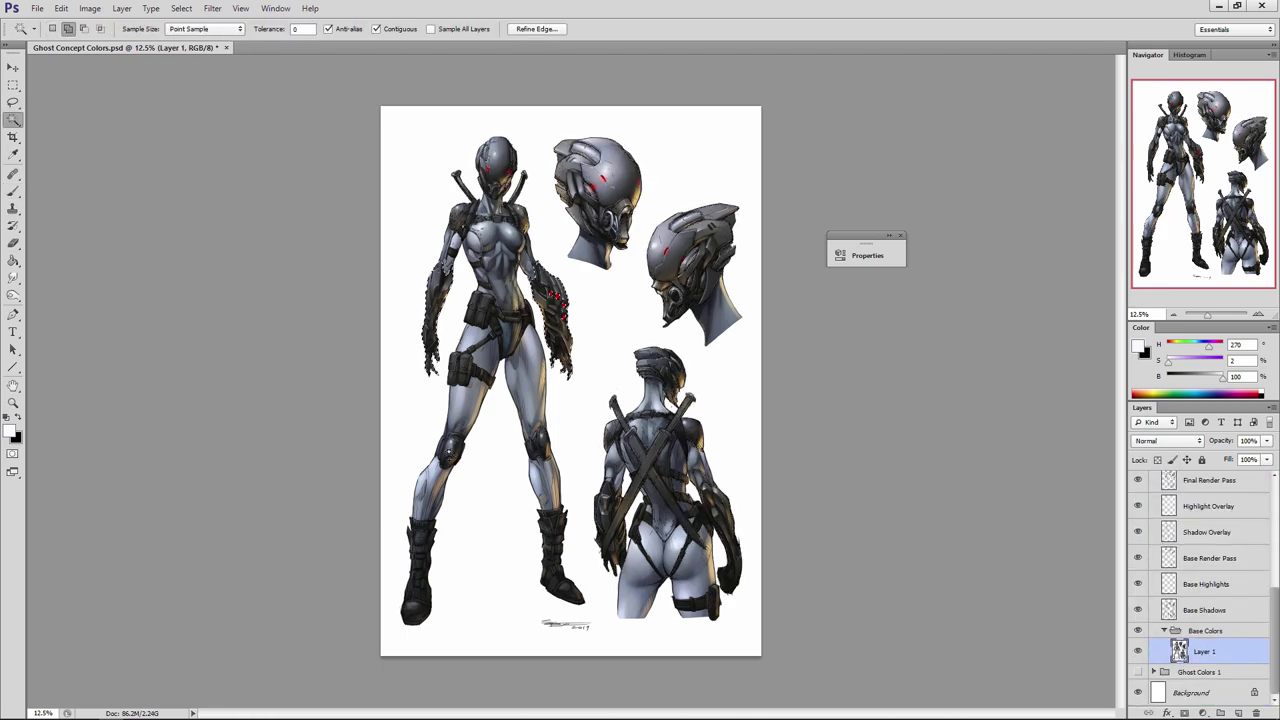
left_click(495, 184, "shift")
left_click(494, 154, "shift")
left_click(678, 228, "shift")
left_click(590, 172, "shift")
left_click(658, 368, "shift")
left_click(692, 528, "shift")
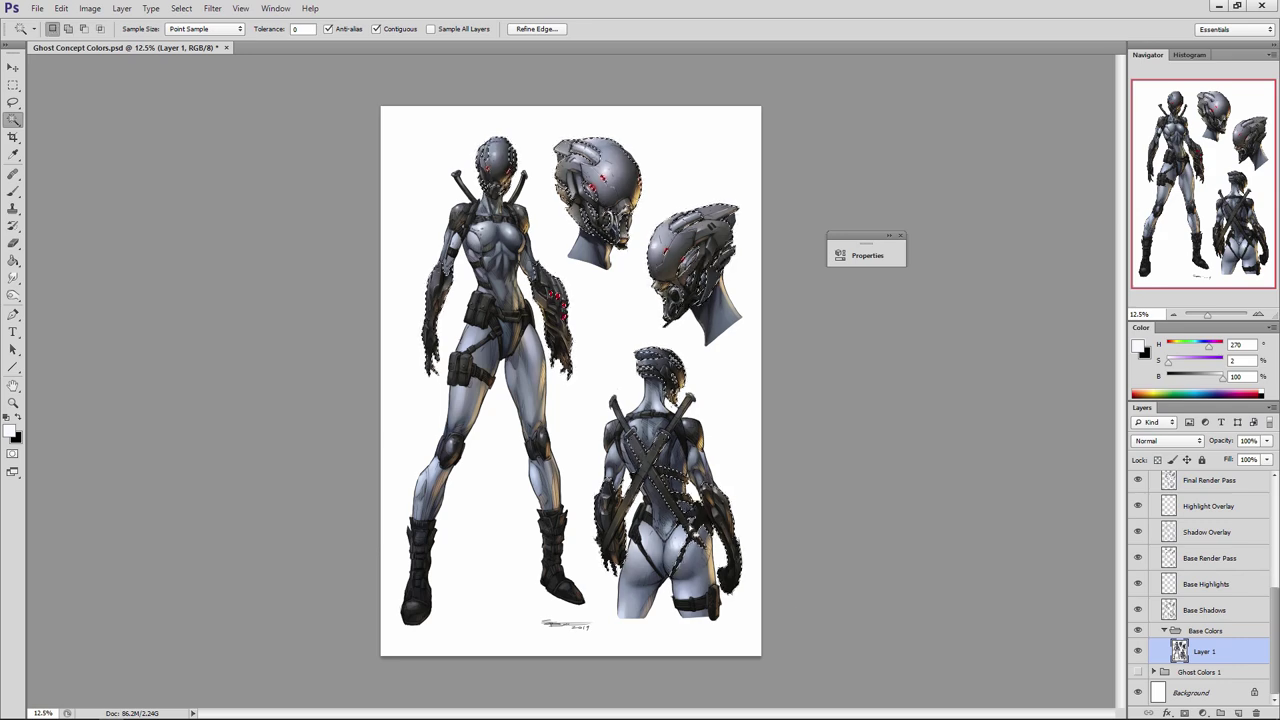
Subtract the back-view figure's sword and straps from the armour selection with the Lasso.
key("ctrl+plus")
key("l")
key("ctrl+plus")
left_click_drag(694, 530, 694, 377)
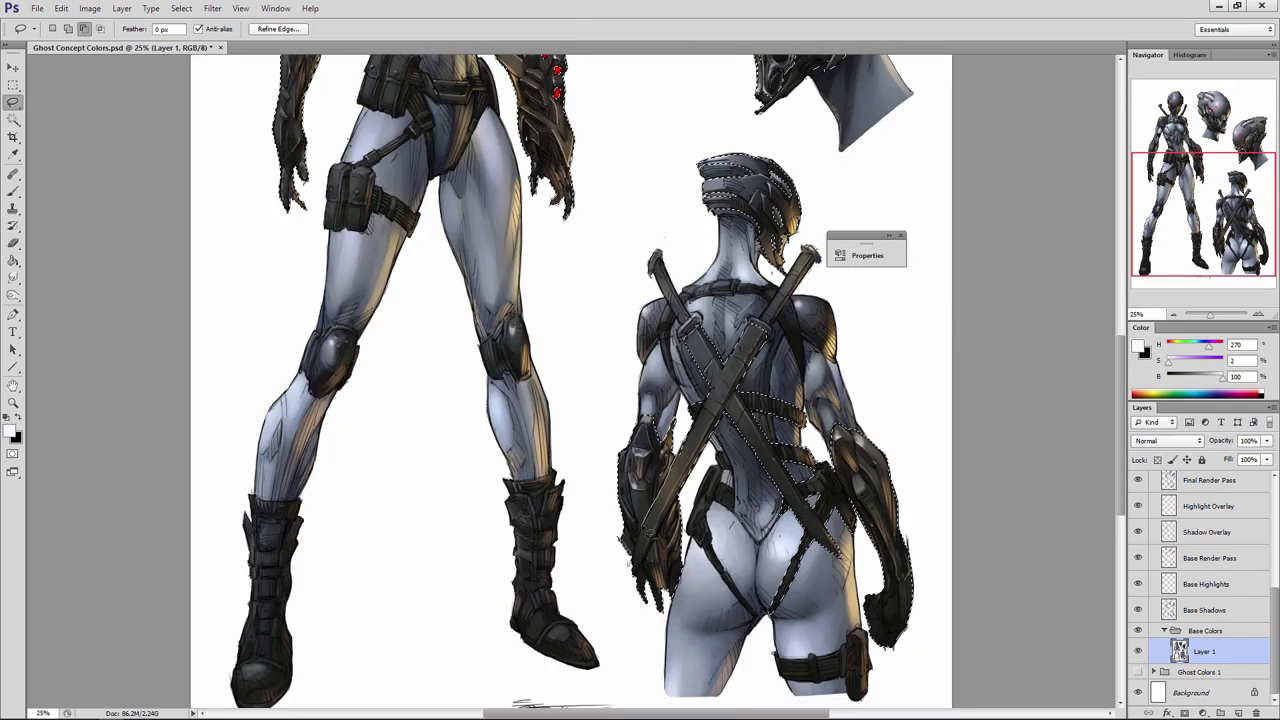
scroll(798, 346, "down", 1)
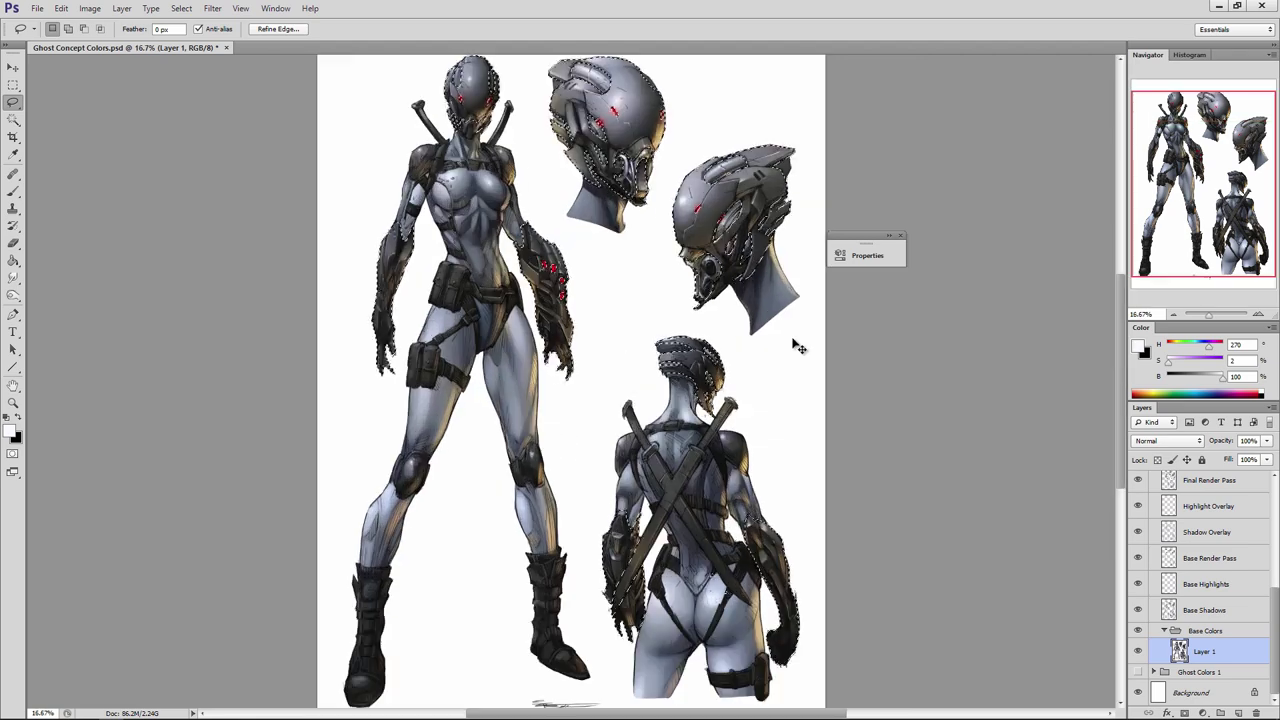
Add a Hue/Saturation adjustment layer for the selected armour above Hue/Saturation 1 and set its lightness to +31.
key("w")
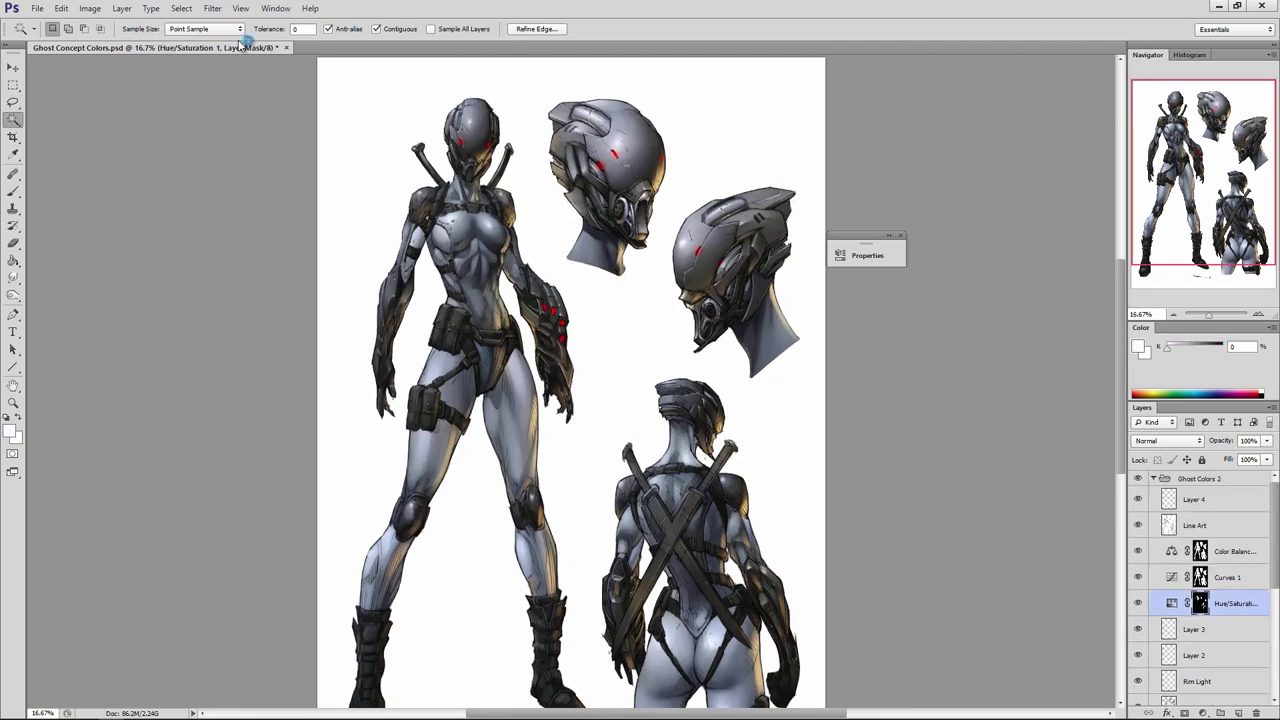
left_click(122, 8)
mouse_move(171, 126)
left_click(314, 174)
key("Return")
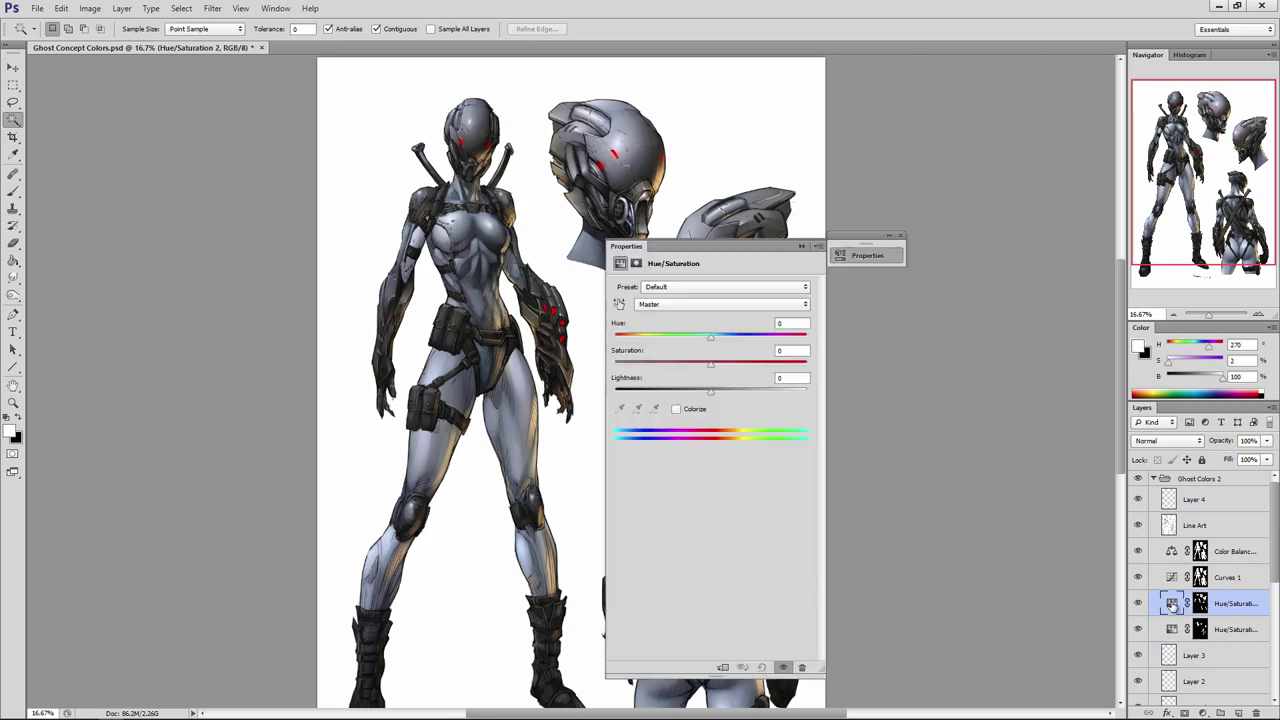
left_click_drag(710, 391, 741, 398)
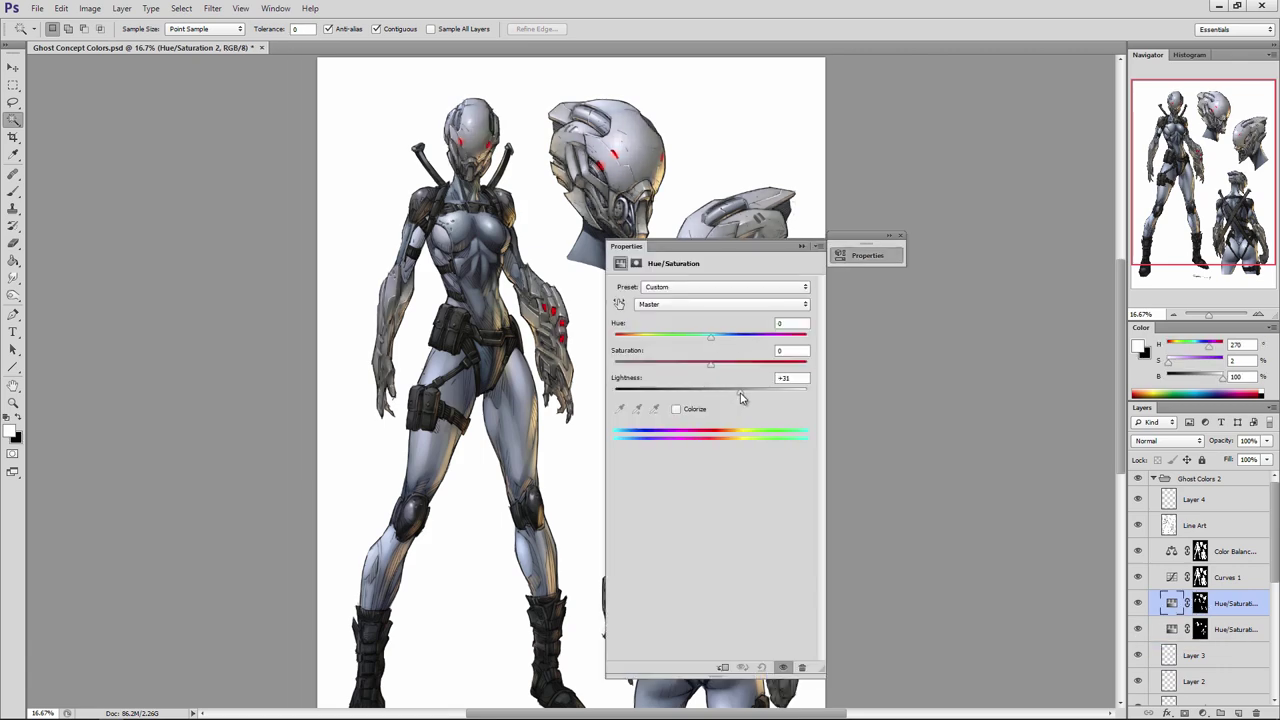
left_click(801, 246)
Add a Curves adjustment layer for the same armour, raising the highlights and setting a shadow point at input 57, output 16.
left_click(122, 8)
mouse_move(171, 126)
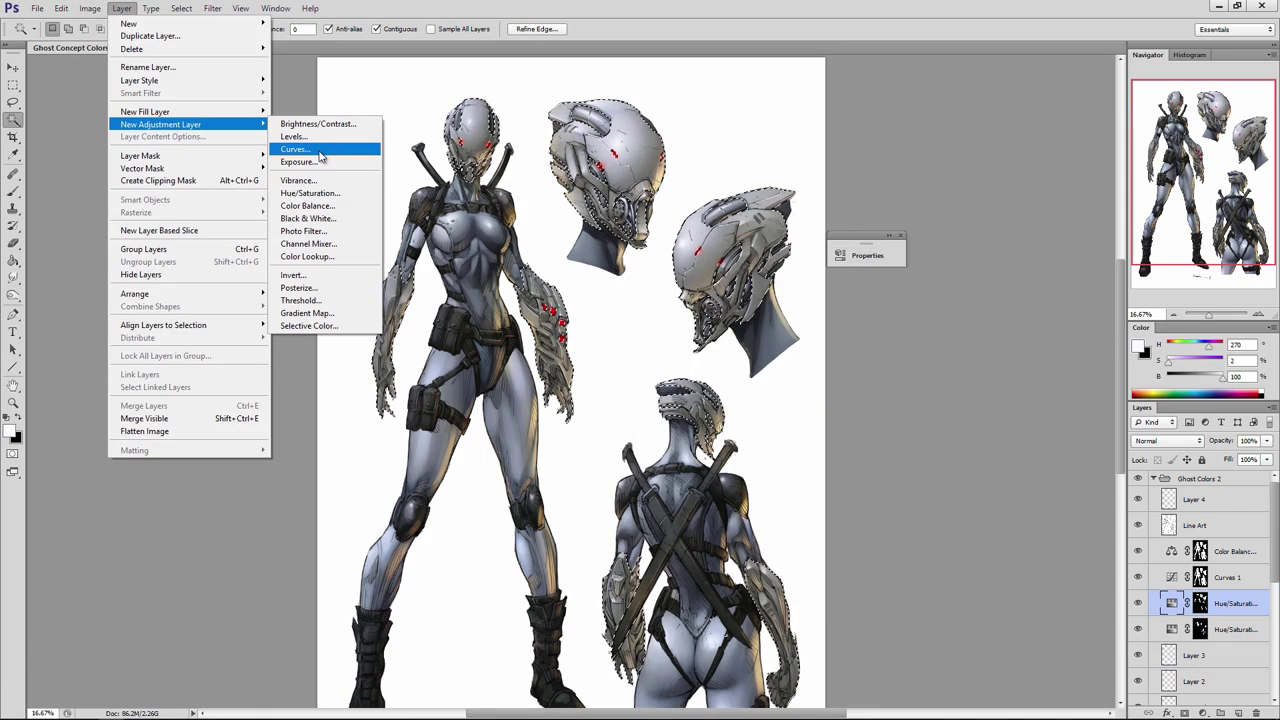
left_click(314, 150)
key("Return")
left_click_drag(1014, 361, 1016, 356)
left_click_drag(908, 487, 911, 494)
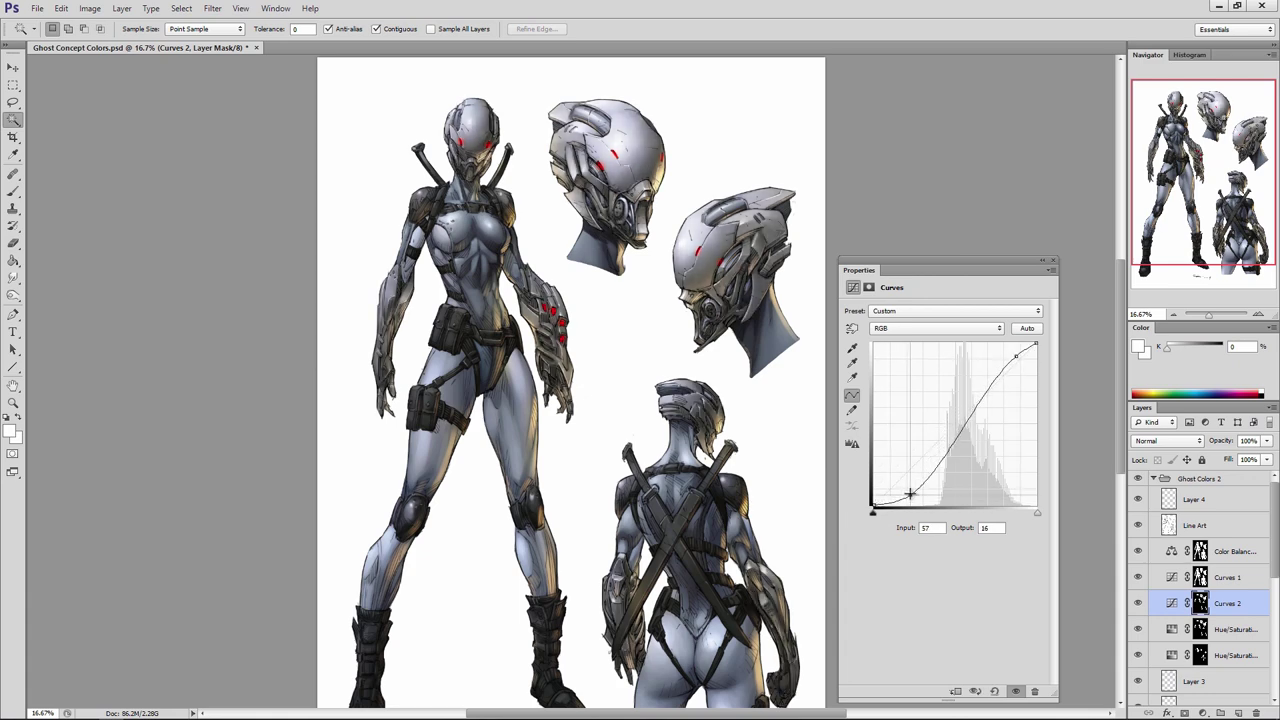
left_click(1042, 260)
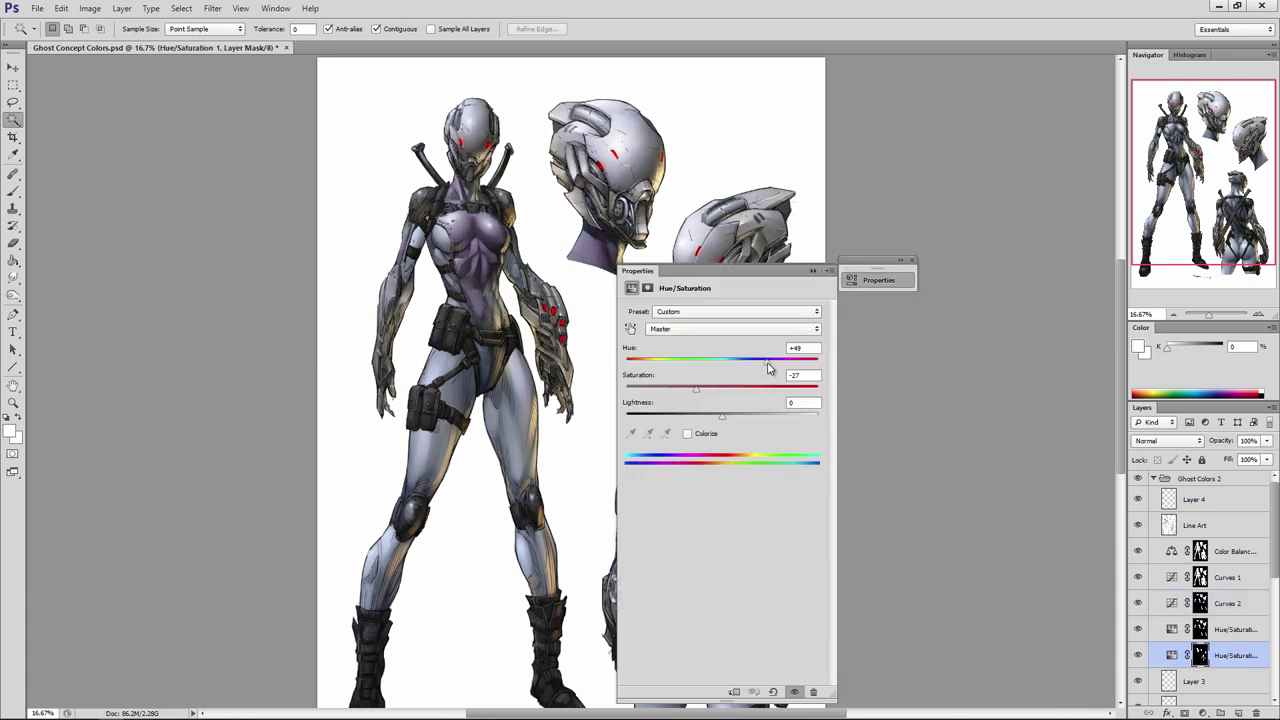
Move the Rim Light layer above both Hue/Saturation layers and set the skin adjustment's hue to +151.
left_click_drag(766, 366, 794, 369)
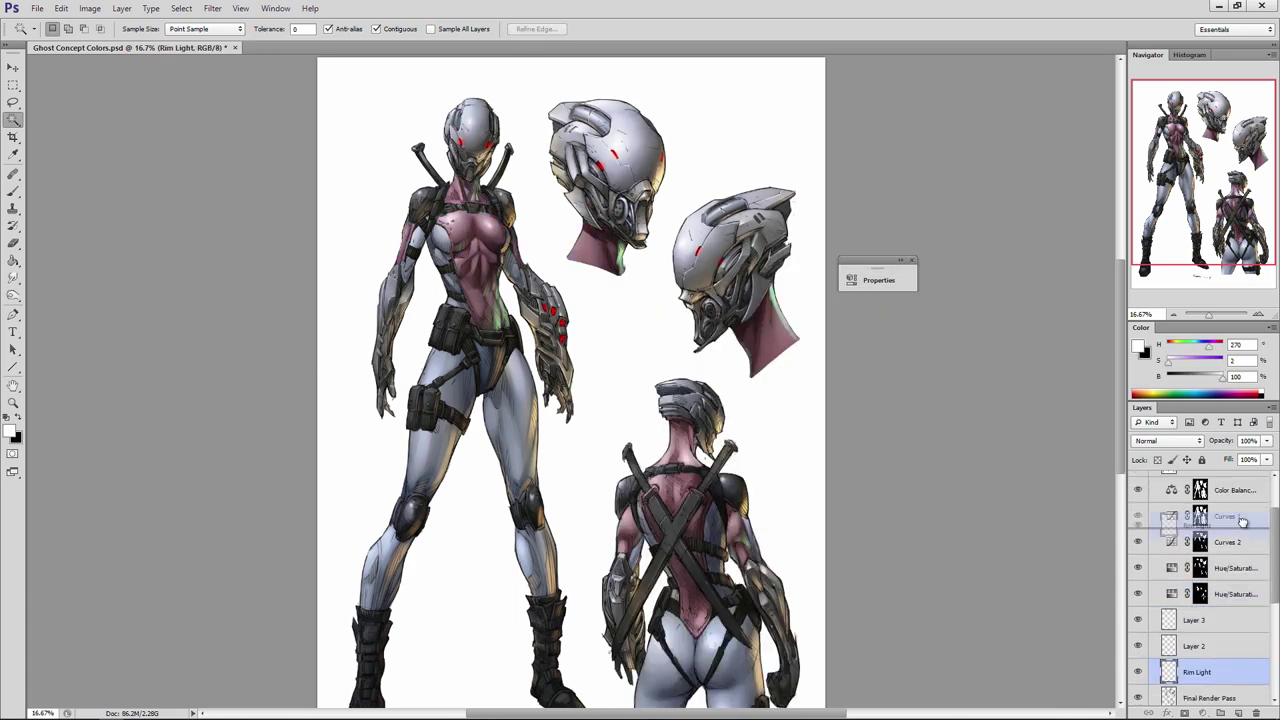
left_click_drag(1200, 660, 1222, 625)
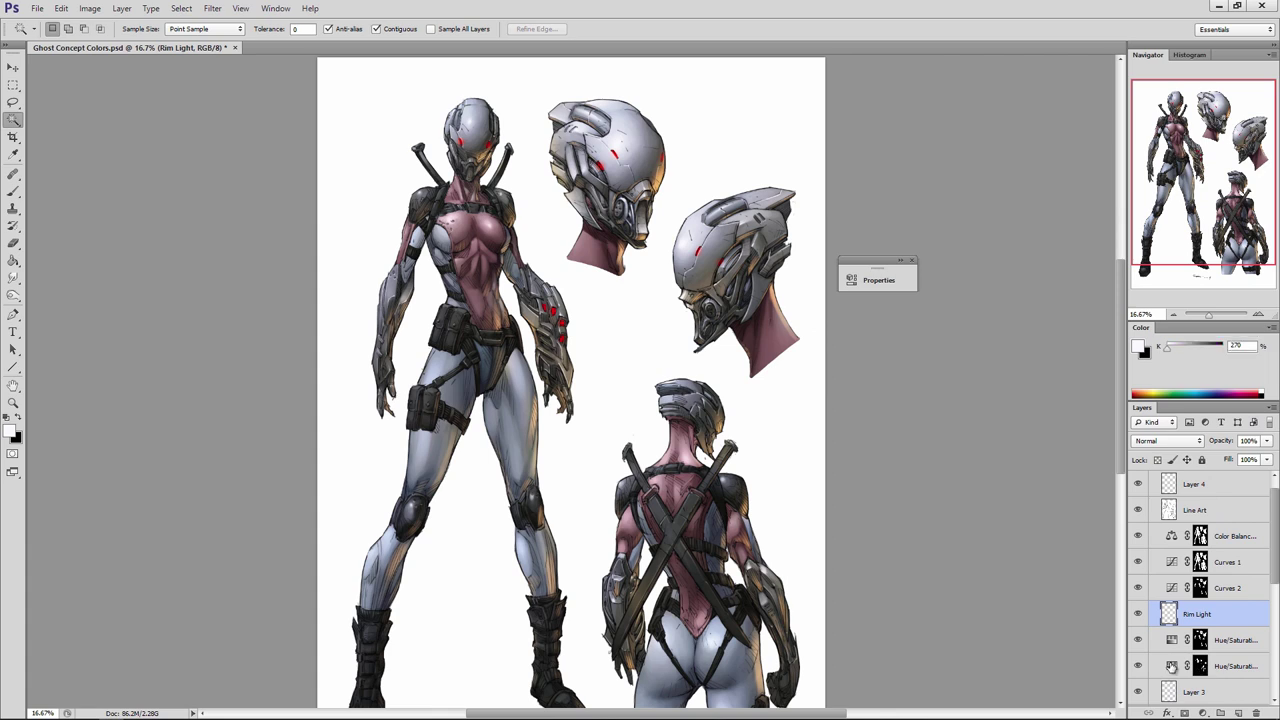
double_click(1172, 665)
left_click_drag(796, 364, 808, 366)
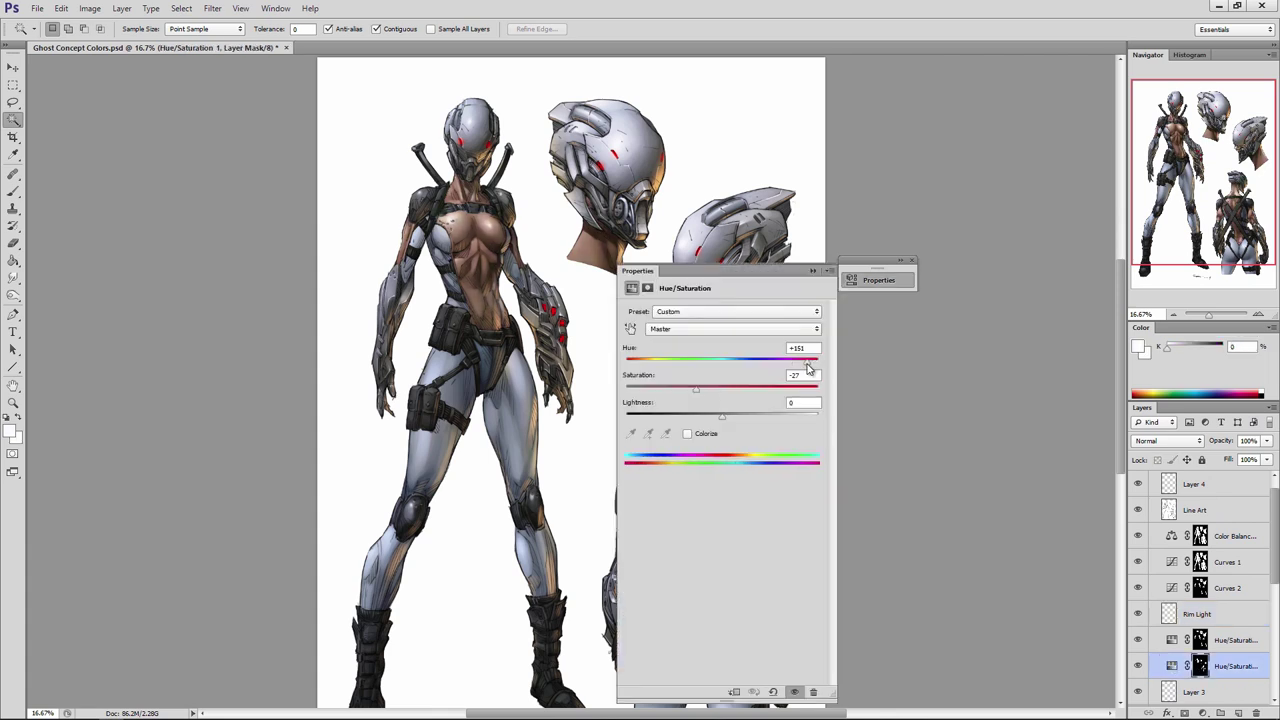
left_click(812, 271)
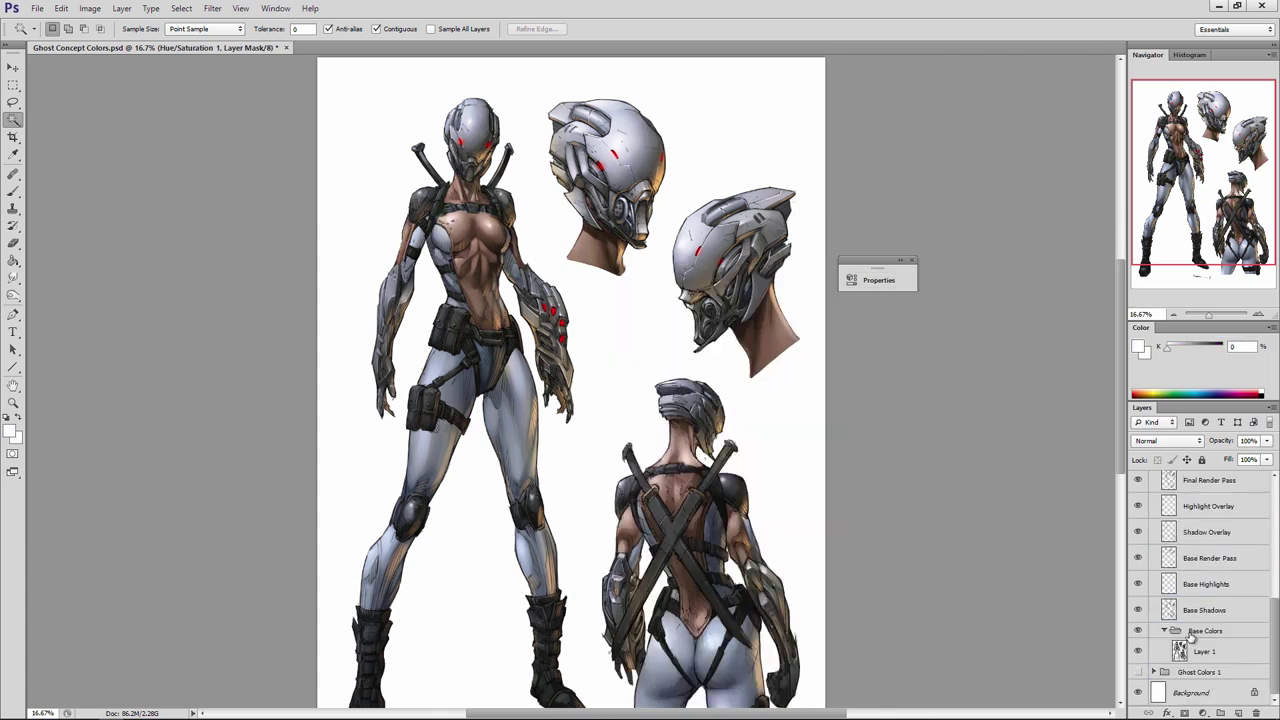
On Layer 1 in Base Colors, select the light blue suit areas on the legs, torso and arms with the Magic Wand.
left_click(1180, 651, "ctrl")
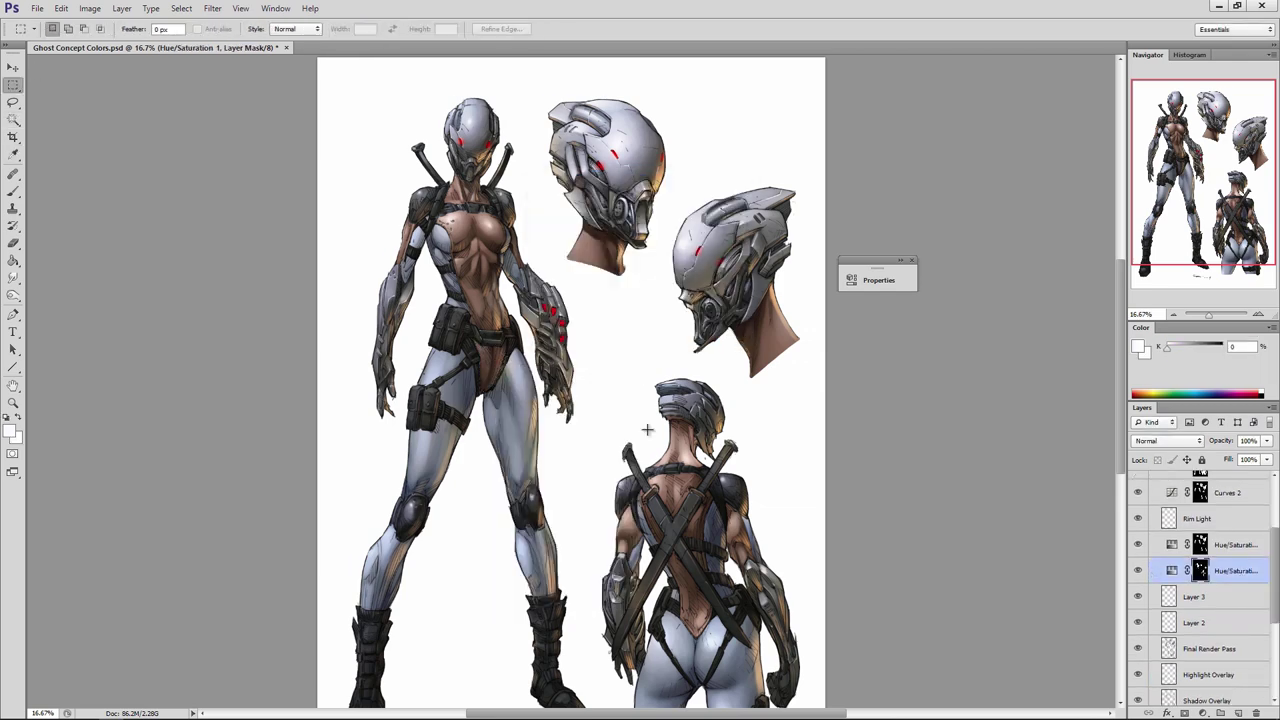
key("w")
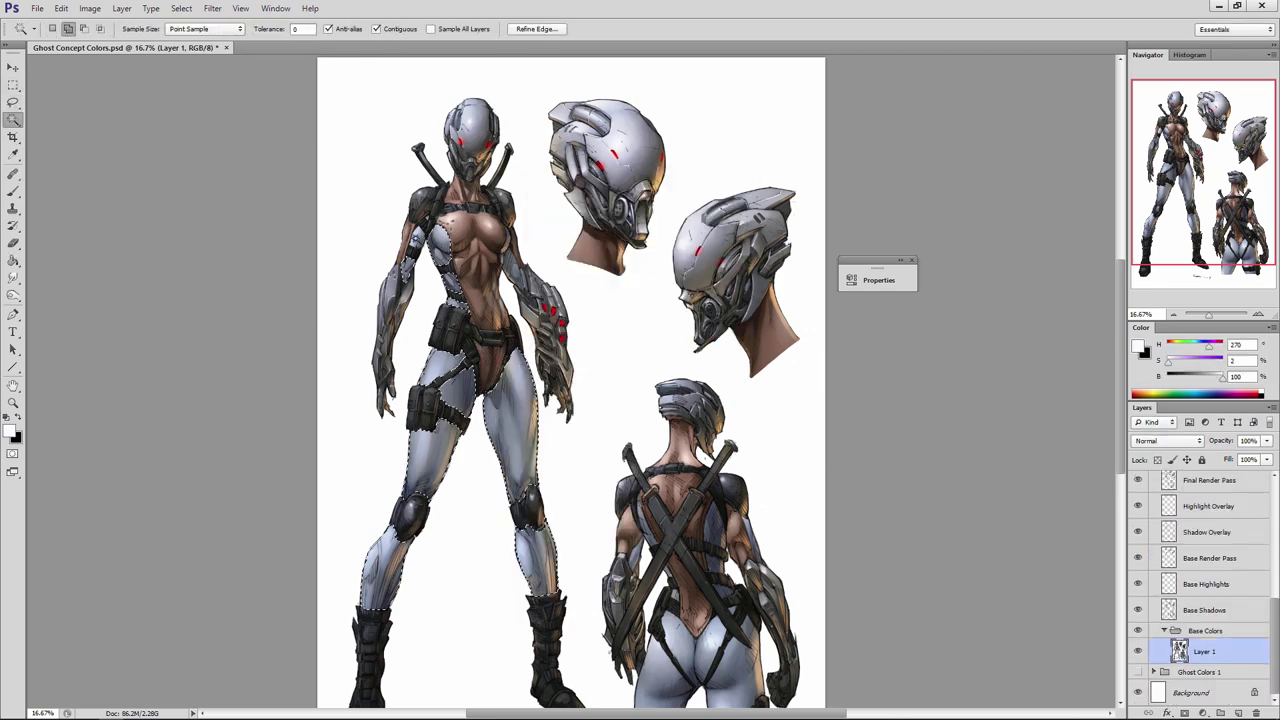
scroll(899, 556, "down", 3)
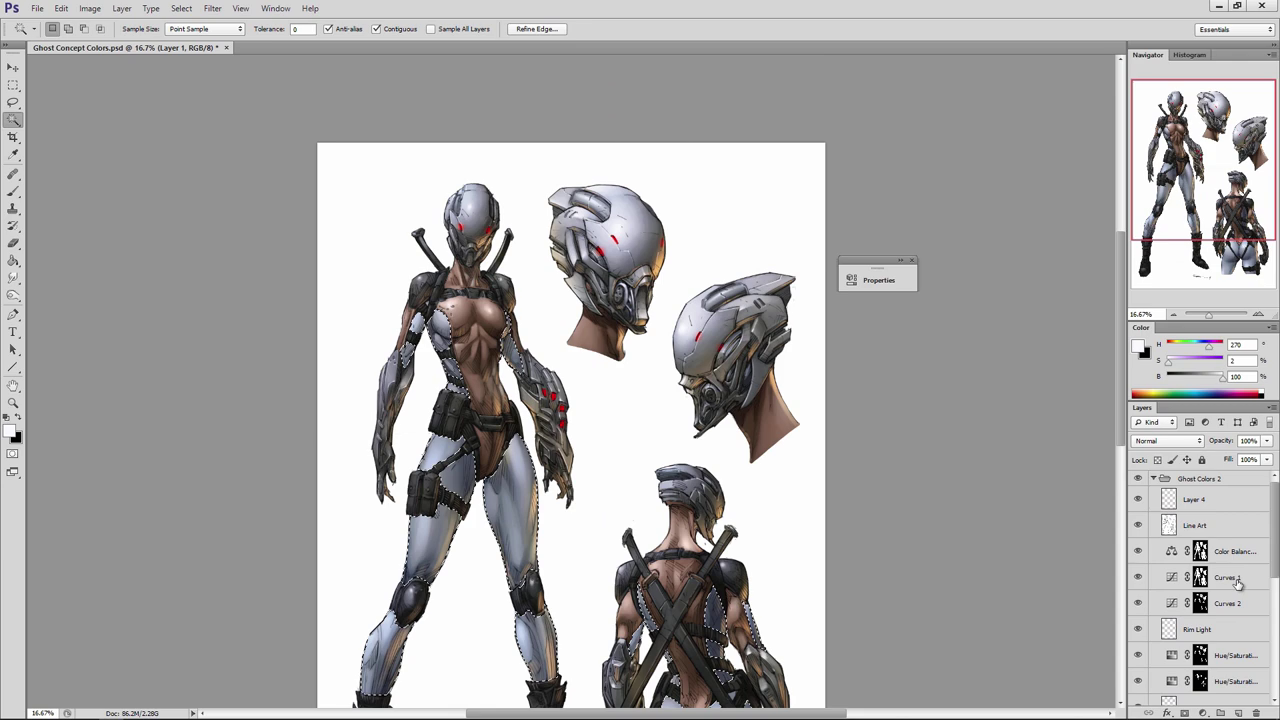
Add a Hue/Saturation adjustment layer for the selected suit areas with hue +171 and saturation -63.
left_click(89, 8)
left_click(310, 229)
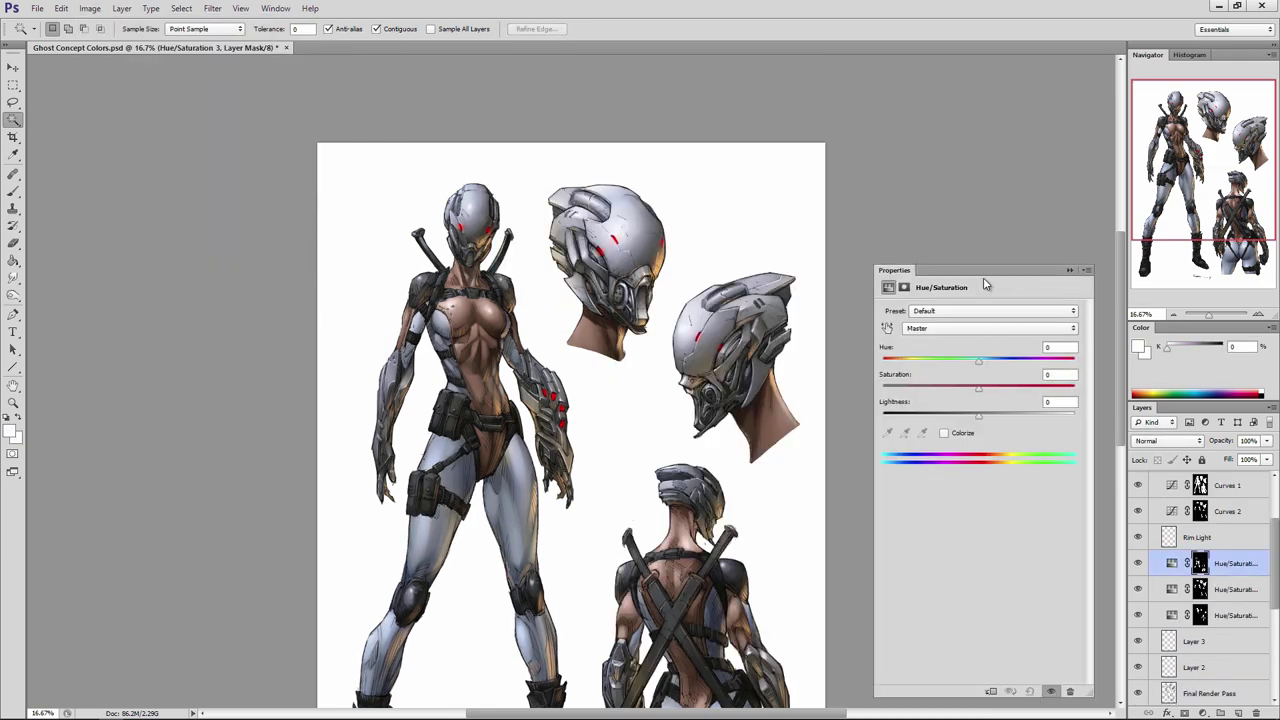
left_click_drag(984, 285, 990, 307)
left_click_drag(984, 383, 1077, 383)
left_click_drag(984, 410, 947, 419)
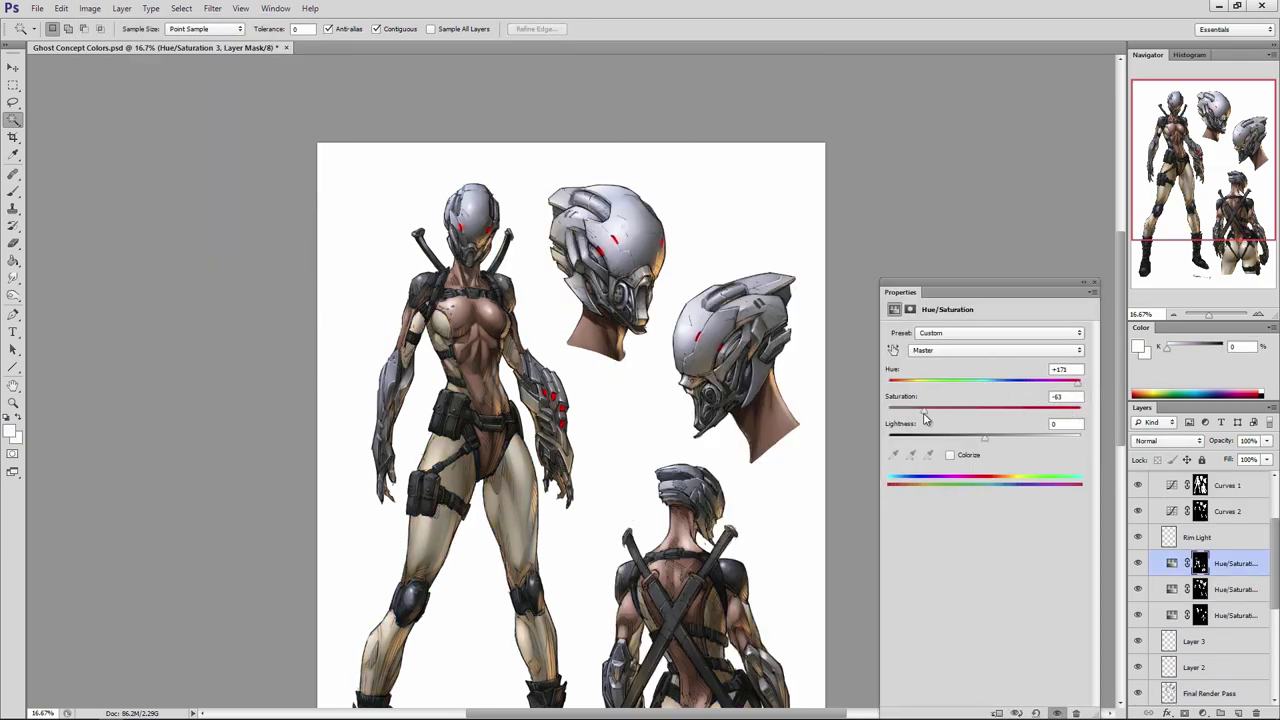
left_click(1084, 282)
Shift the armour's Hue/Saturation 2 adjustment to a neutral grey and fine-tune the skin and suit Hue/Saturation adjustments to match.
double_click(1171, 589)
left_click(855, 282)
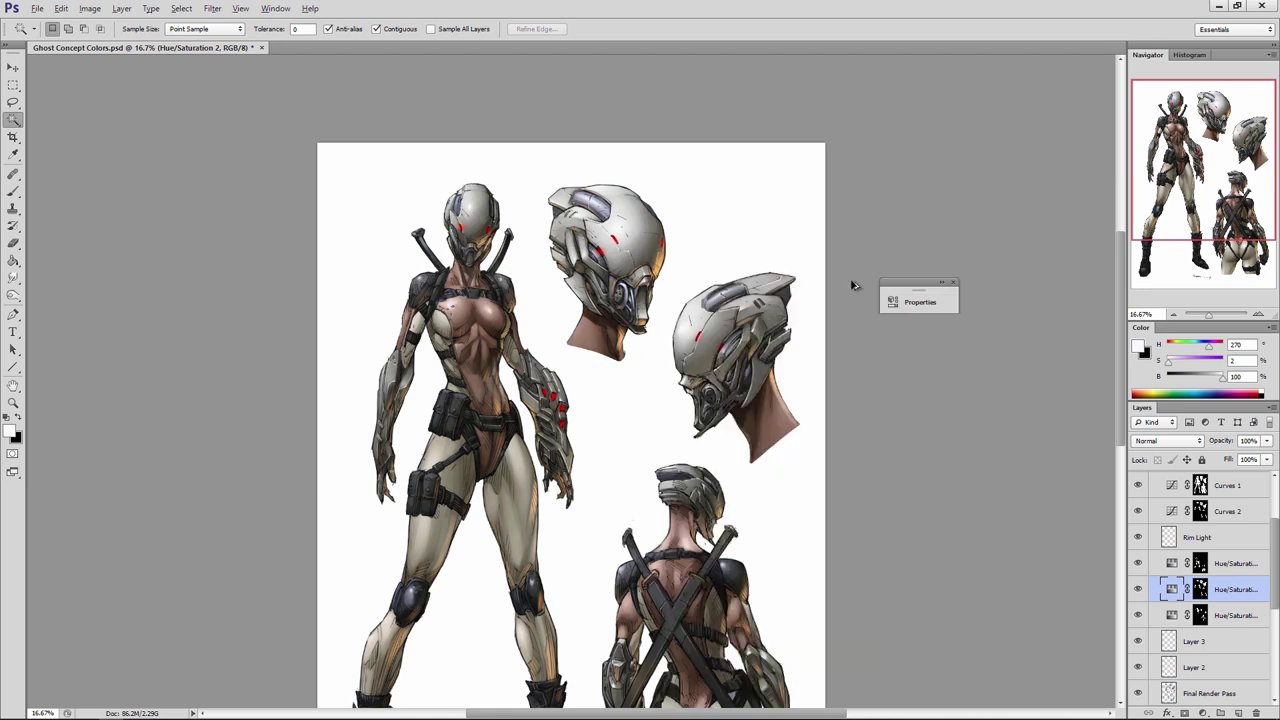
double_click(1171, 615)
left_click(855, 282)
double_click(1171, 563)
mouse_move(764, 373)
left_mouse_down()
mouse_move(682, 398)
mouse_move(780, 379)
left_mouse_up()
left_click(855, 282)
double_click(1171, 590)
left_click(855, 282)
Increase the armour contrast in Curves 2 by lowering the shadow point, raising the highlights and setting the midpoint at input 149, output 118.
scroll(1172, 556, "up", 1)
double_click(1171, 557)
left_click_drag(777, 431, 792, 437)
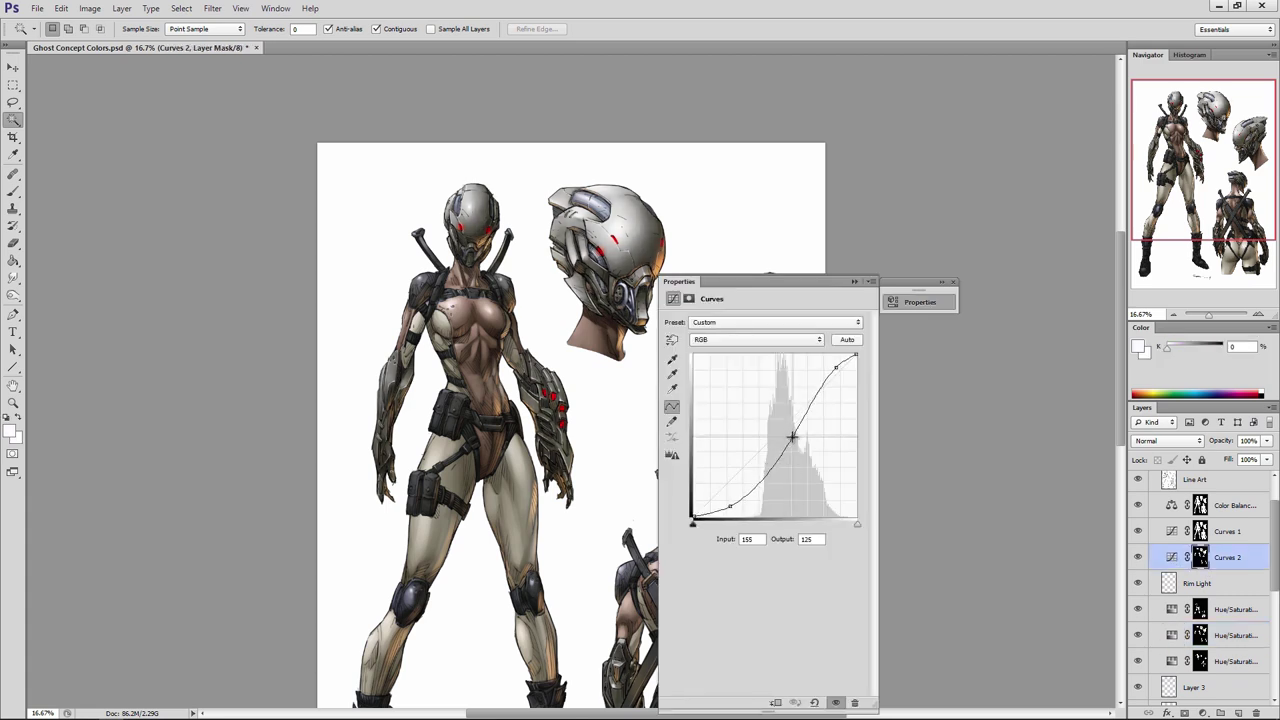
left_click_drag(834, 372, 827, 370)
left_click_drag(793, 437, 782, 454)
left_click_drag(730, 506, 715, 515)
left_click_drag(828, 368, 845, 359)
left_click_drag(782, 453, 788, 441)
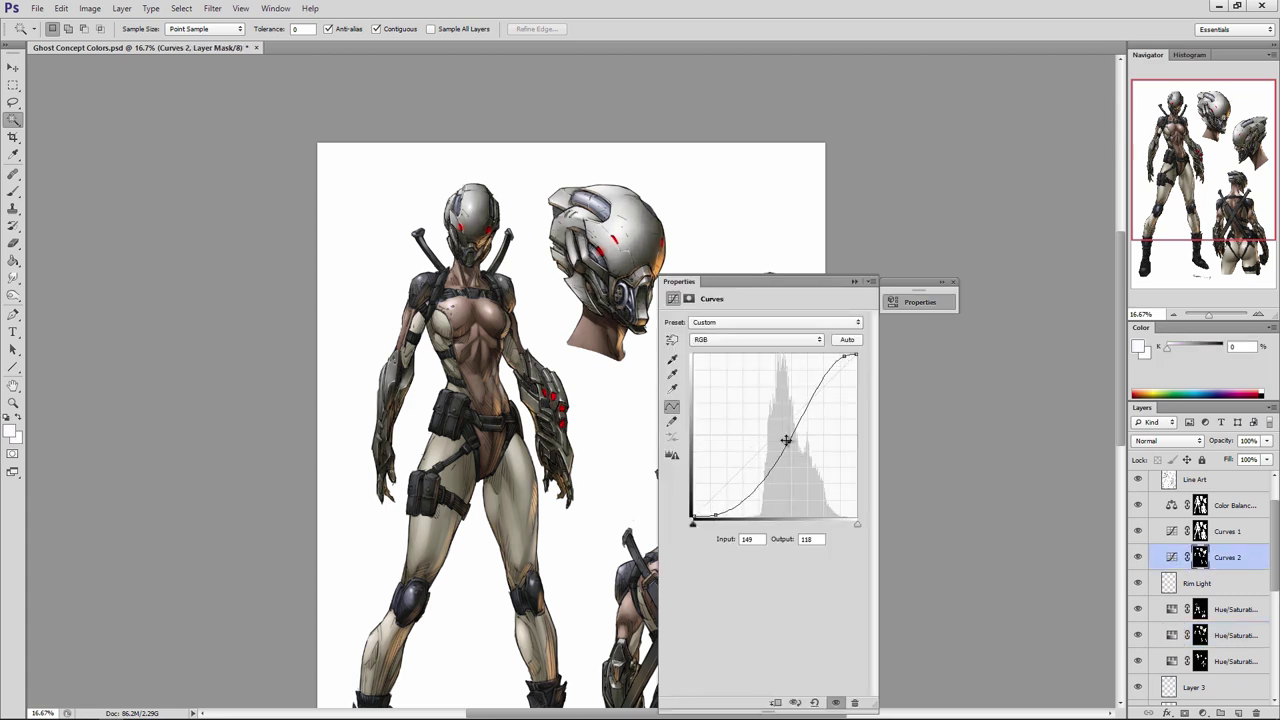
left_click(855, 282)
Recolour the Rim Light layer from orange to a muted blue-green with a direct Hue/Saturation adjustment and reduced saturation.
left_click(1197, 583)
left_click(90, 8)
mouse_move(115, 43)
left_click(280, 109)
left_click_drag(958, 378, 1012, 380)
left_click_drag(958, 410, 932, 413)
left_click_drag(1015, 379, 1022, 380)
left_click_drag(932, 412, 911, 413)
left_click(1117, 314)
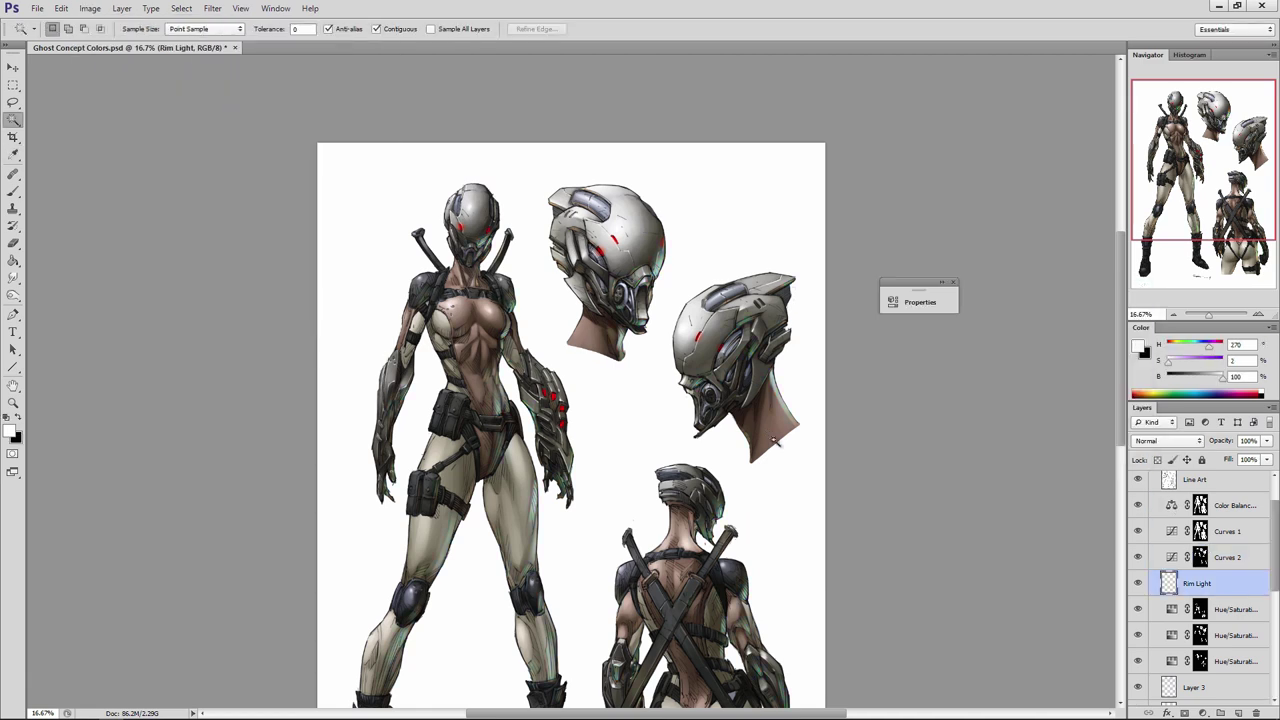
Add a Curves adjustment layer above Hue/Saturation 1, masked to the skin, darkening the shadows and setting a highlight point at input 225, output 229.
scroll(1185, 554, "up", 3)
scroll(1191, 627, "down", 4)
left_click(1204, 595)
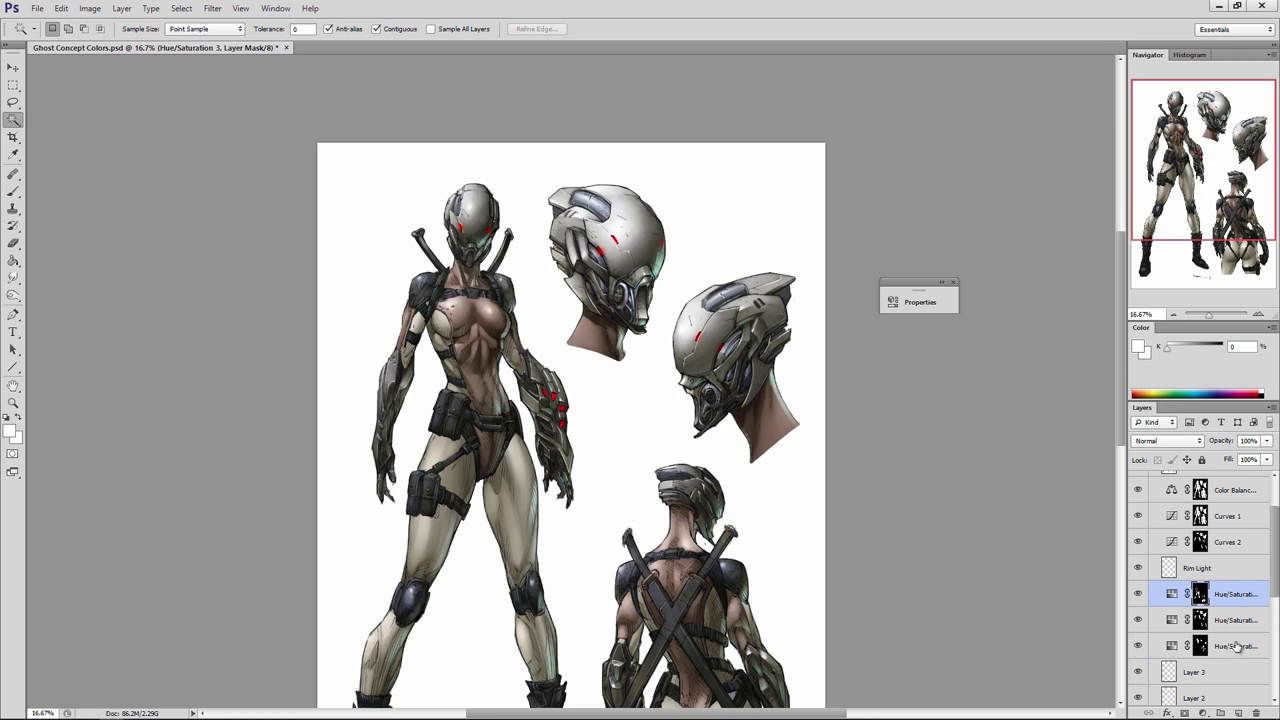
left_click(1236, 646)
left_click(1200, 646, "ctrl")
left_click(121, 8)
mouse_move(160, 125)
left_click(279, 150)
left_click_drag(719, 492, 720, 500)
left_click_drag(838, 374, 837, 370)
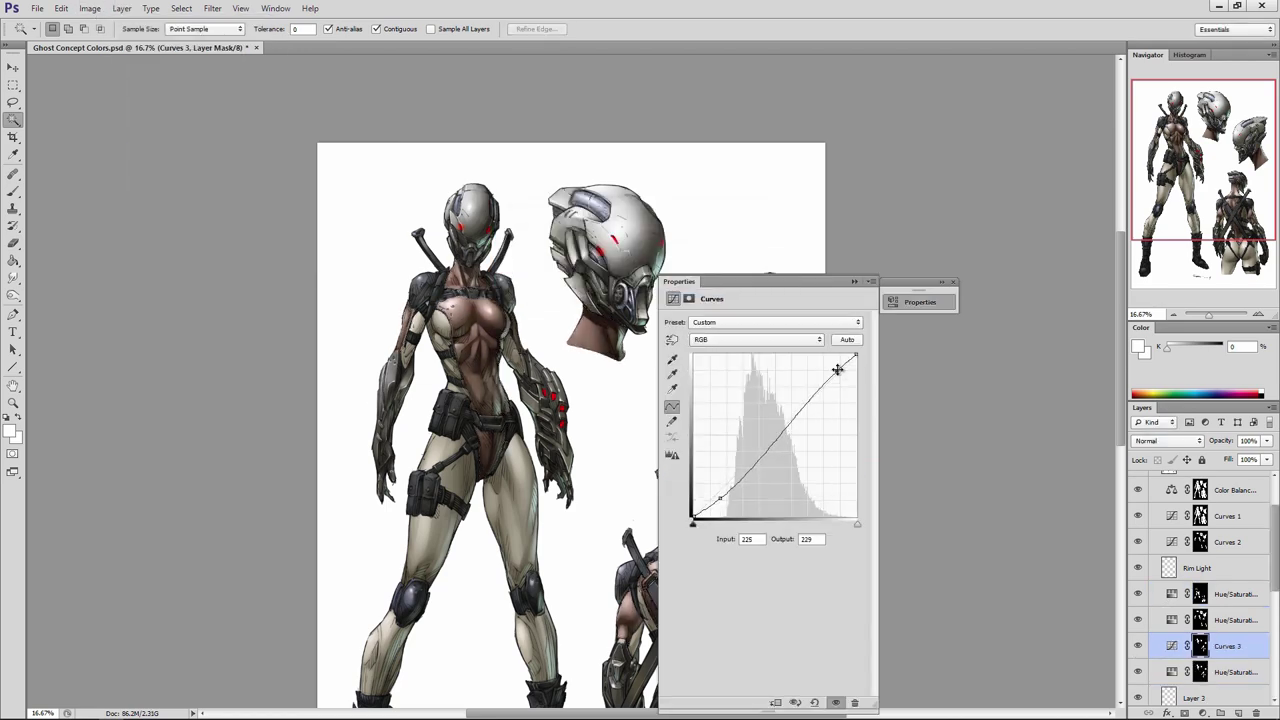
left_click_drag(719, 499, 720, 500)
left_click(854, 282)
double_click(1171, 673)
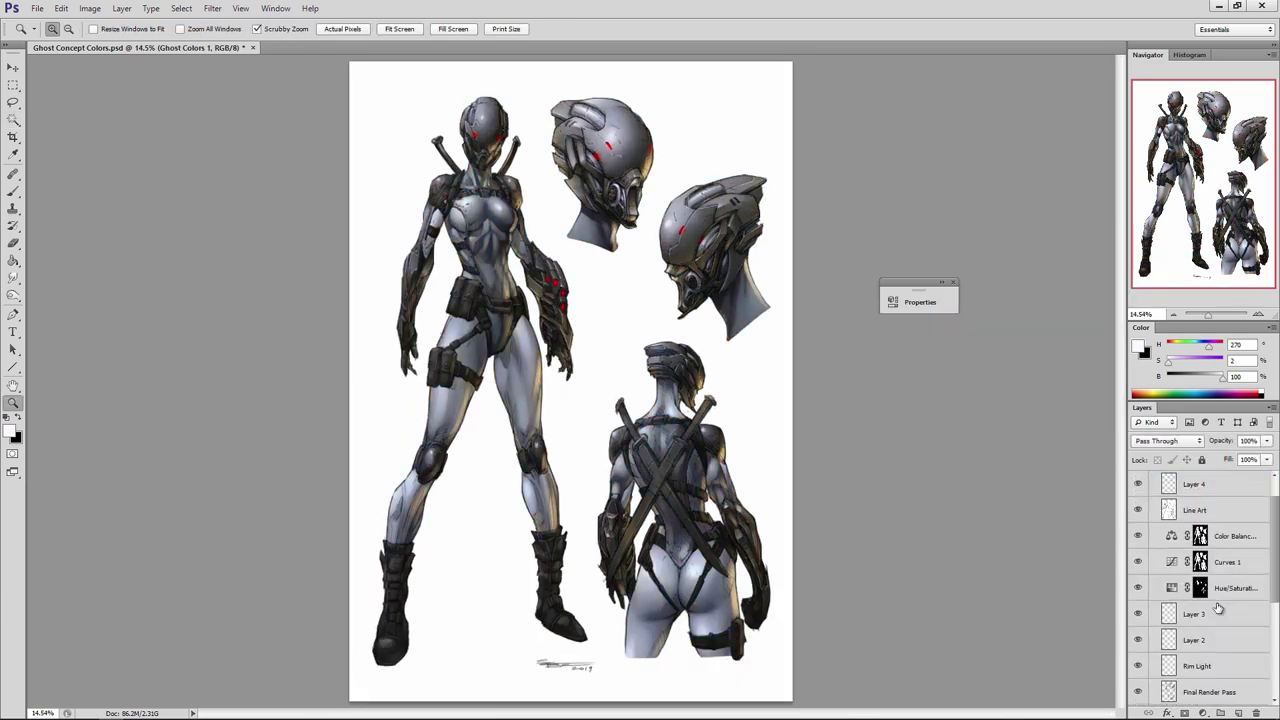
Load the skin mask of Hue/Saturation 1 in the Ghost Colors 1 group as a selection and switch to the Rectangular Marquee tool.
left_click(1232, 589)
key("w")
scroll(1230, 590, "down", 5)
left_click(1210, 667)
scroll(1230, 590, "up", 5)
left_click(1200, 590)
key("m")
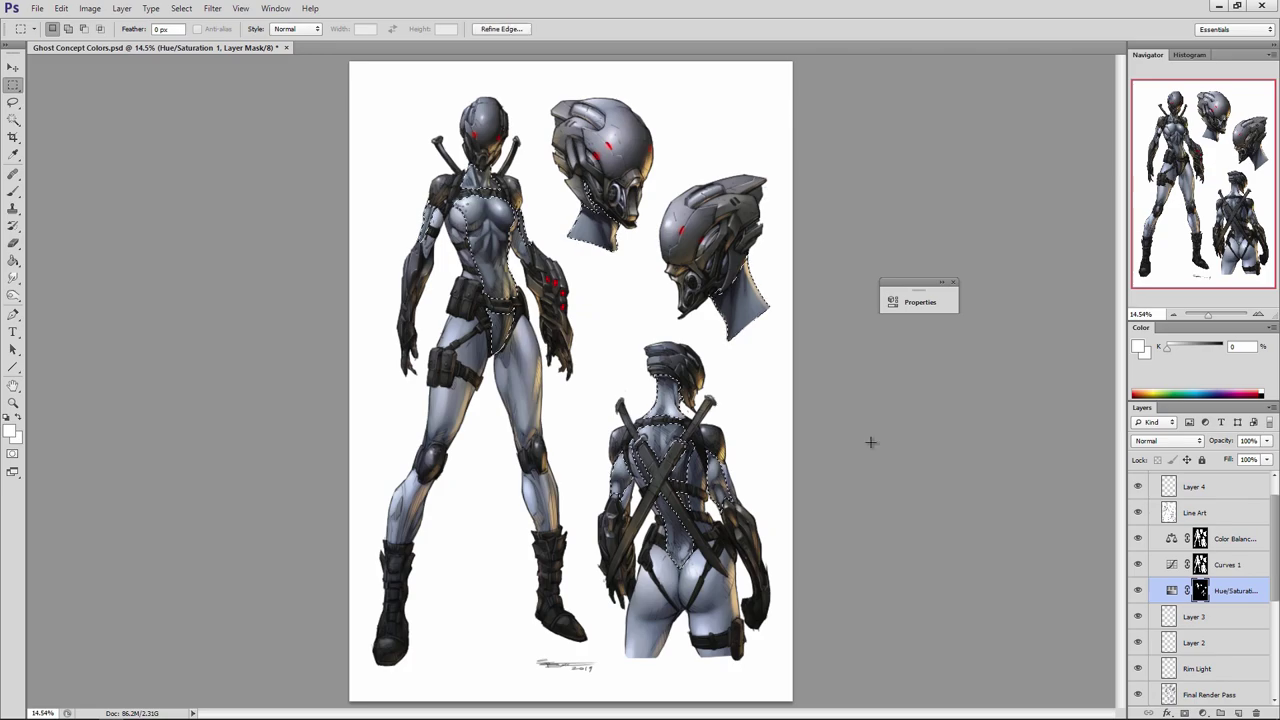